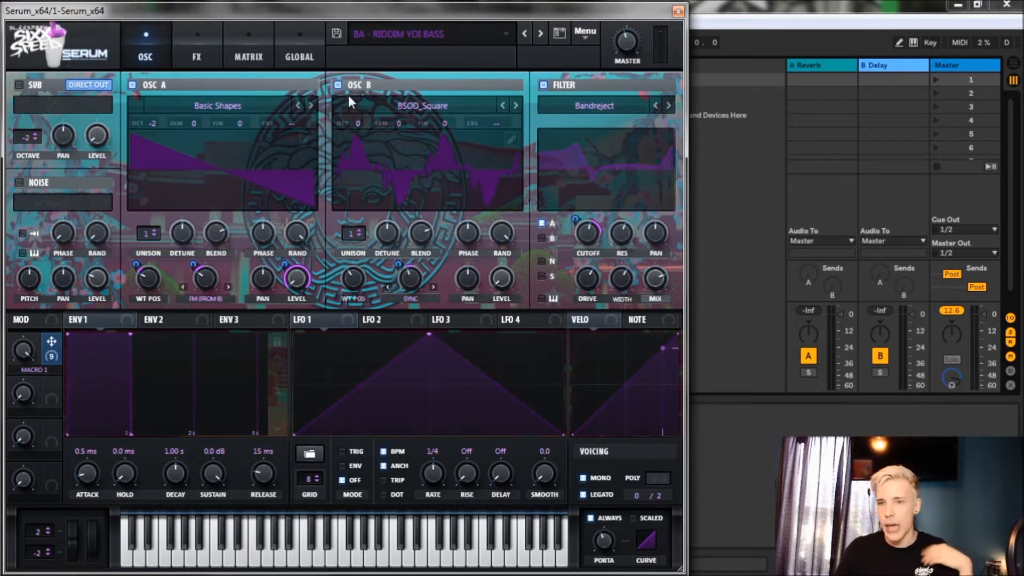
# Check the finished bass patch's effects, close it, and open the Serum instance on track 2 at its Init patch
pyautogui.click(192, 49)
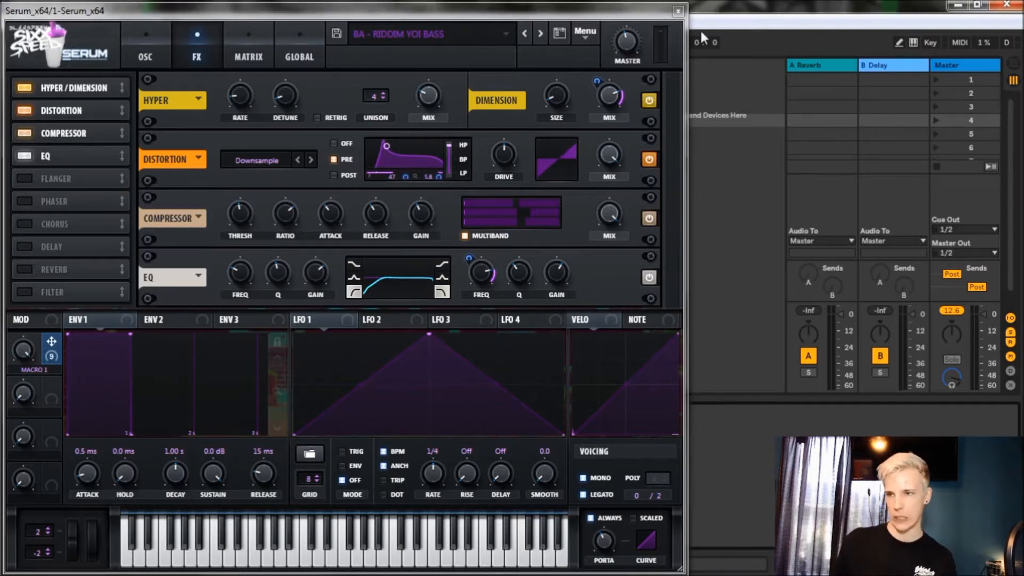
pyautogui.click(677, 11)
pyautogui.click(441, 69)
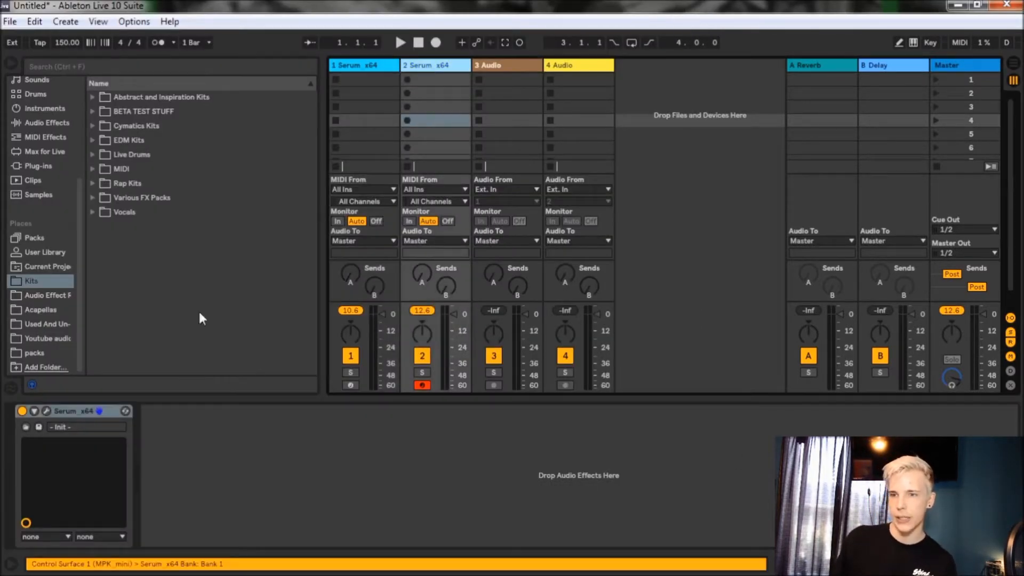
pyautogui.click(49, 411)
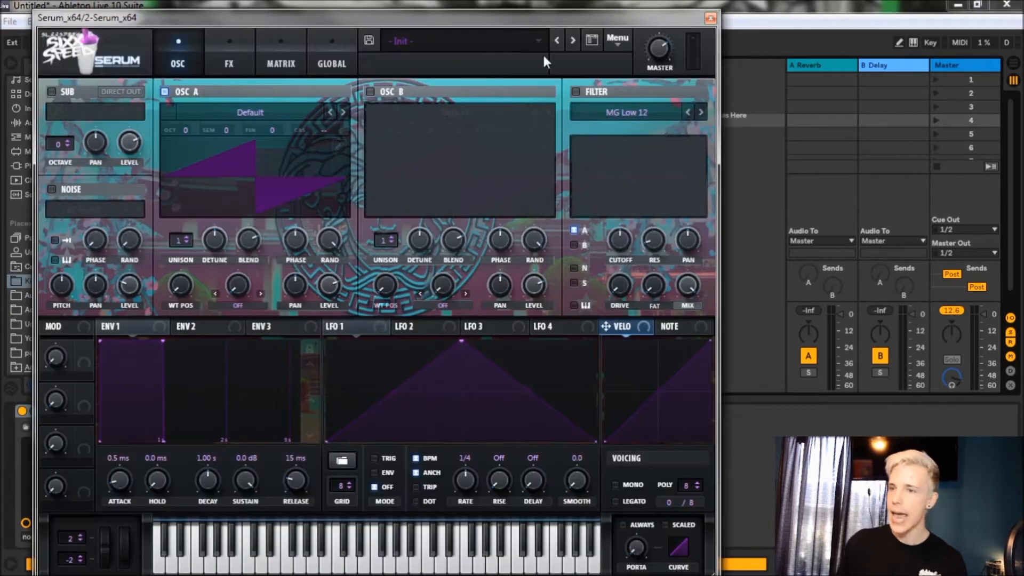
pyautogui.click(617, 39)
pyautogui.click(655, 119)
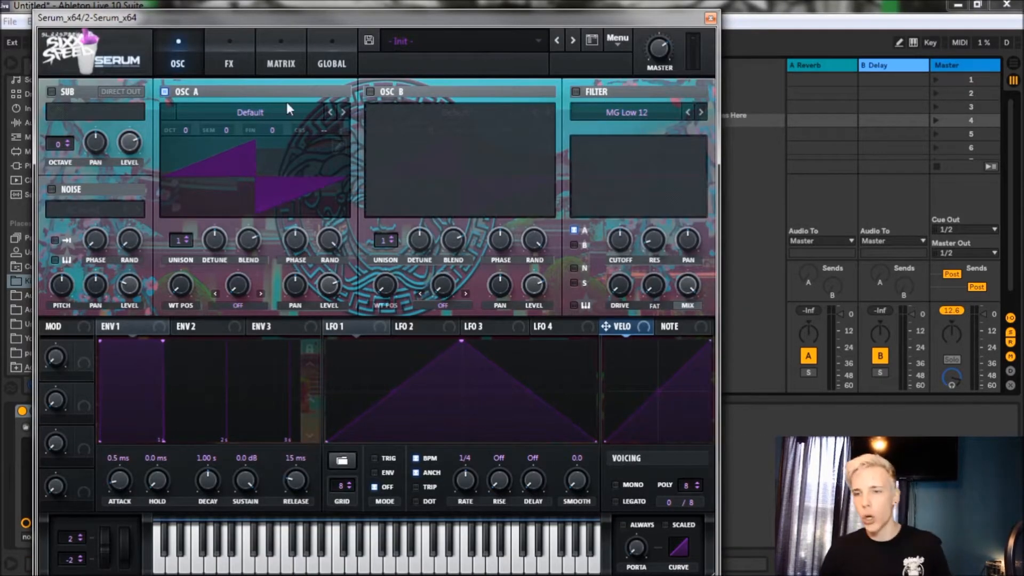
# Load the Analog wavetable Basic Shapes into oscillator A, move its wavetable position to the saw shape, and set its octave to -2
pyautogui.click(228, 111)
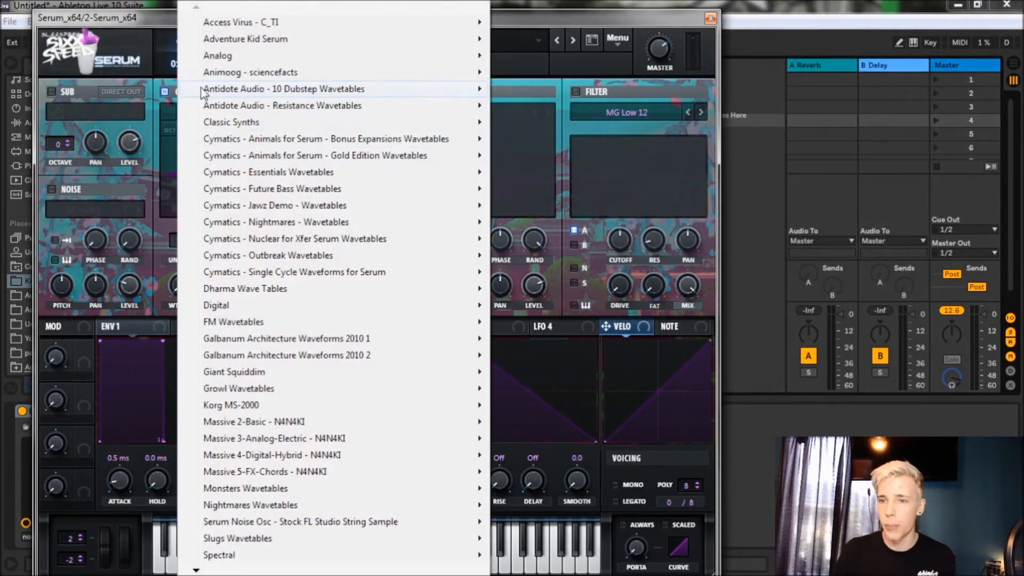
pyautogui.moveTo(271, 75)
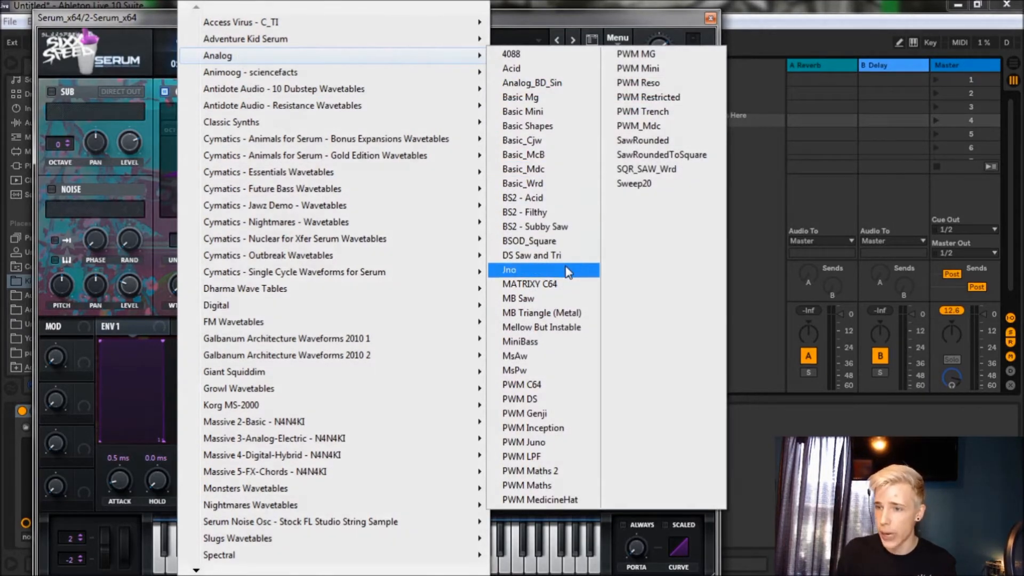
pyautogui.click(553, 126)
pyautogui.moveTo(172, 290)
pyautogui.mouseDown()
pyautogui.moveTo(168, 261)
pyautogui.moveTo(171, 284)
pyautogui.mouseUp()
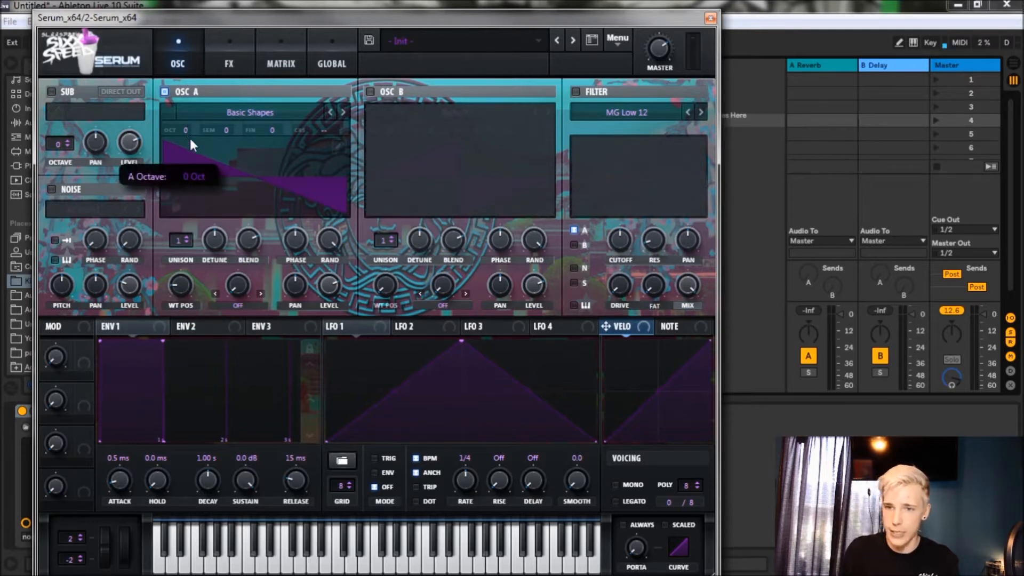
pyautogui.moveTo(190, 148); pyautogui.dragTo(190, 165)
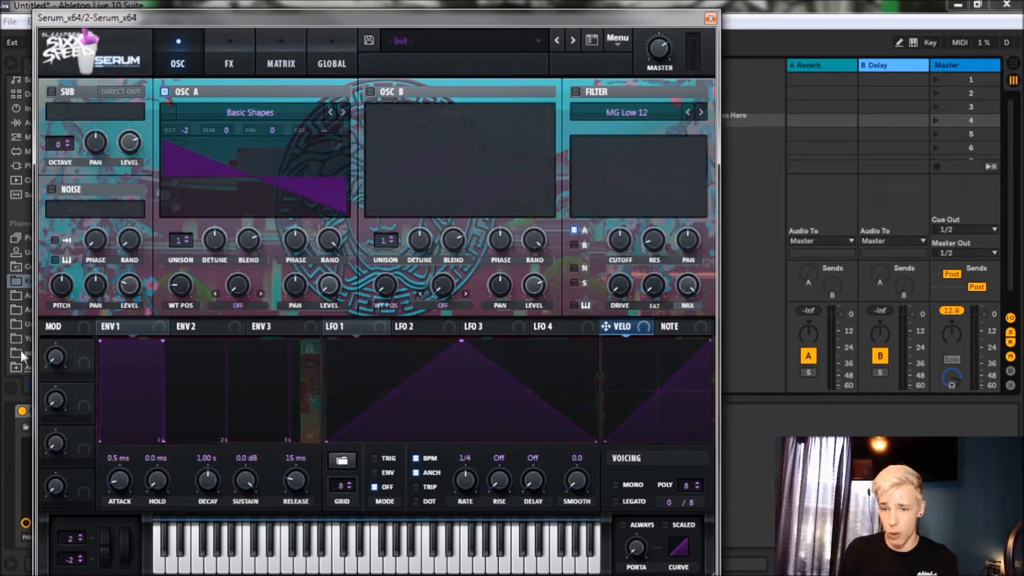
# Map Macro 1 to oscillator A's wavetable position and level, and to its warp amount set to FM (from B)
pyautogui.moveTo(83, 348); pyautogui.dragTo(166, 326)
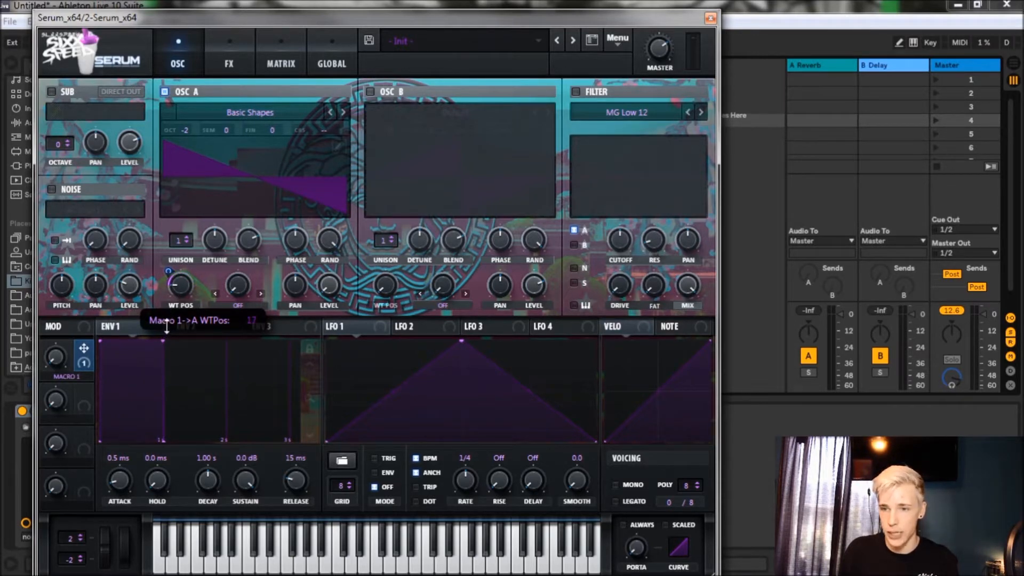
pyautogui.moveTo(166, 325); pyautogui.dragTo(165, 322)
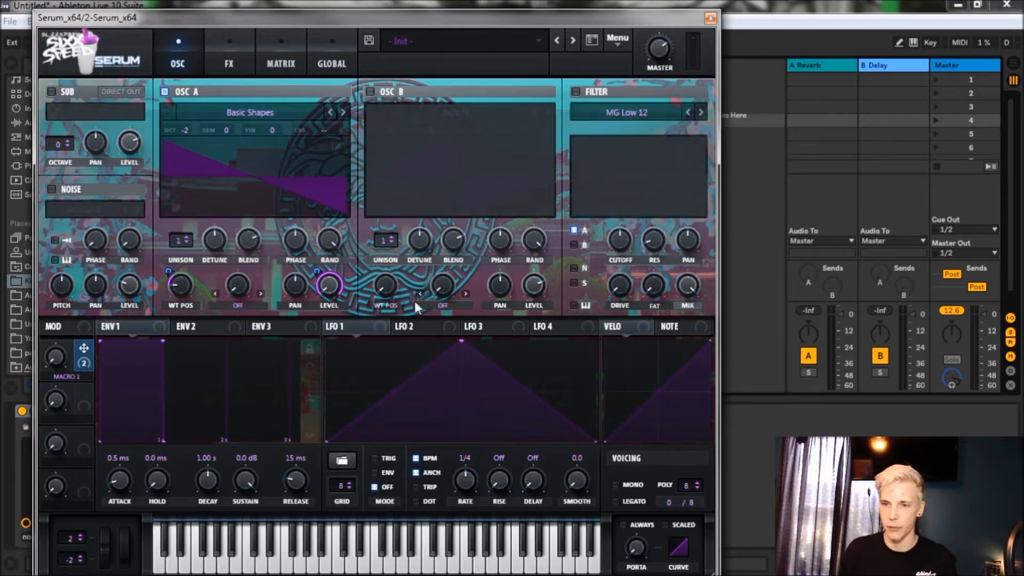
pyautogui.click(232, 308)
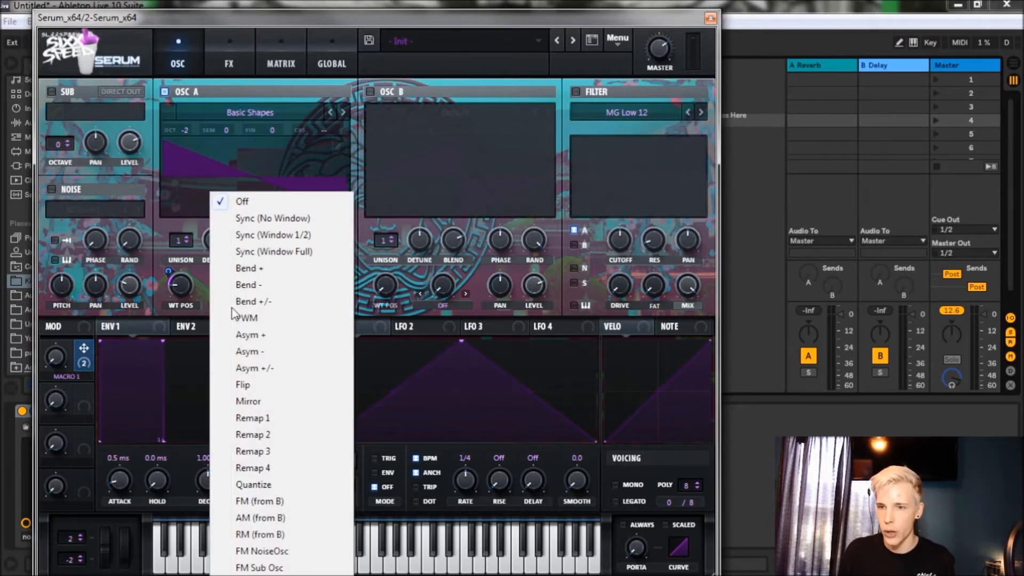
pyautogui.click(269, 503)
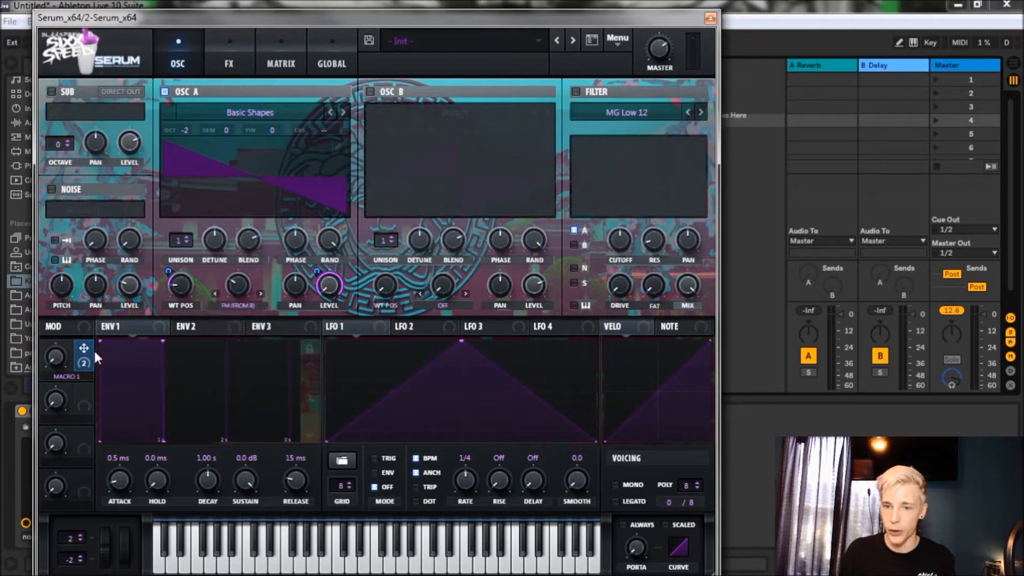
pyautogui.moveTo(88, 351); pyautogui.dragTo(220, 311)
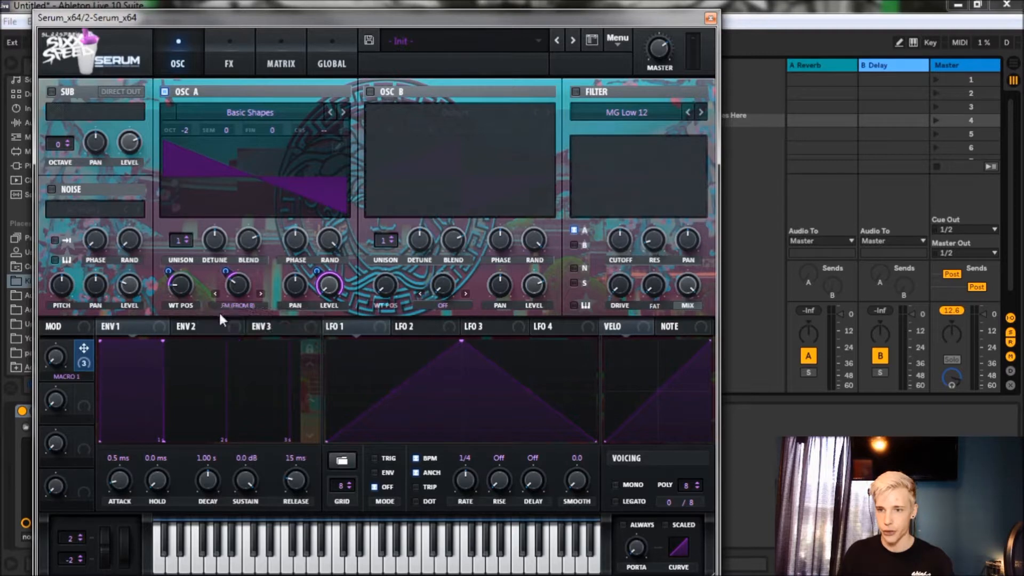
pyautogui.moveTo(225, 269); pyautogui.dragTo(226, 270)
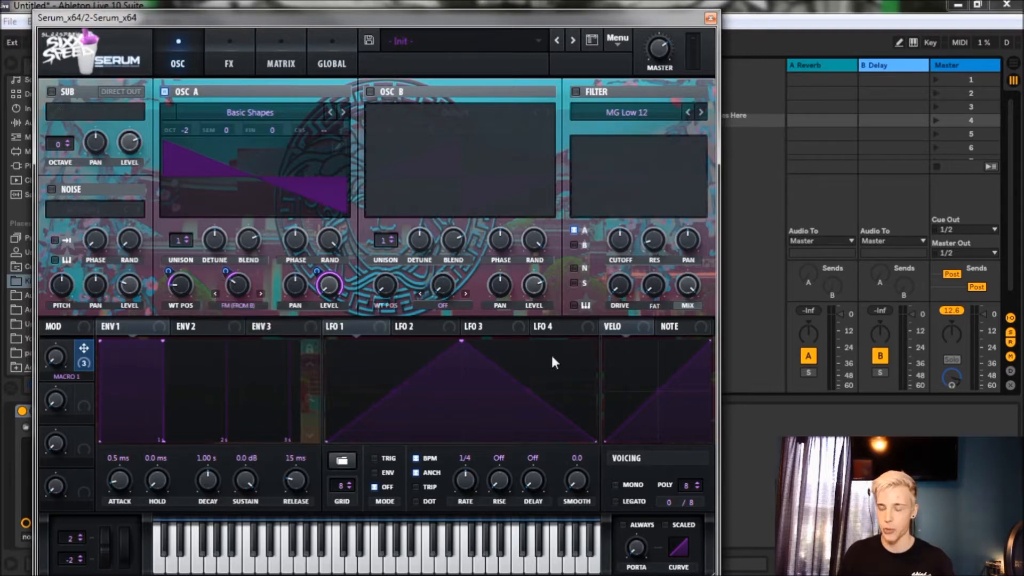
# Enable oscillator B with the Analog wavetable BSOD_Square and raise its wavetable position slightly
pyautogui.click(371, 92)
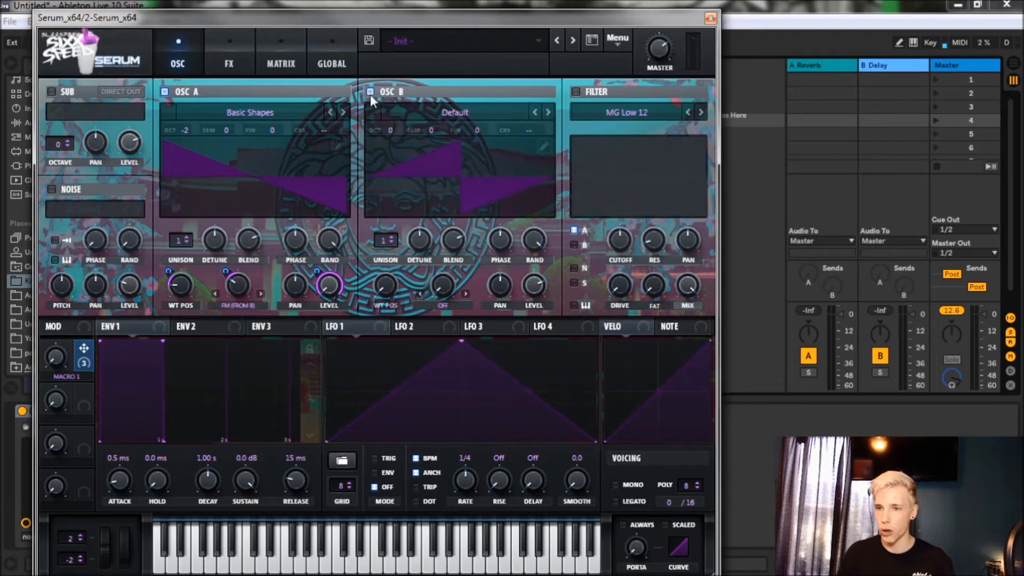
pyautogui.click(401, 111)
pyautogui.moveTo(416, 56)
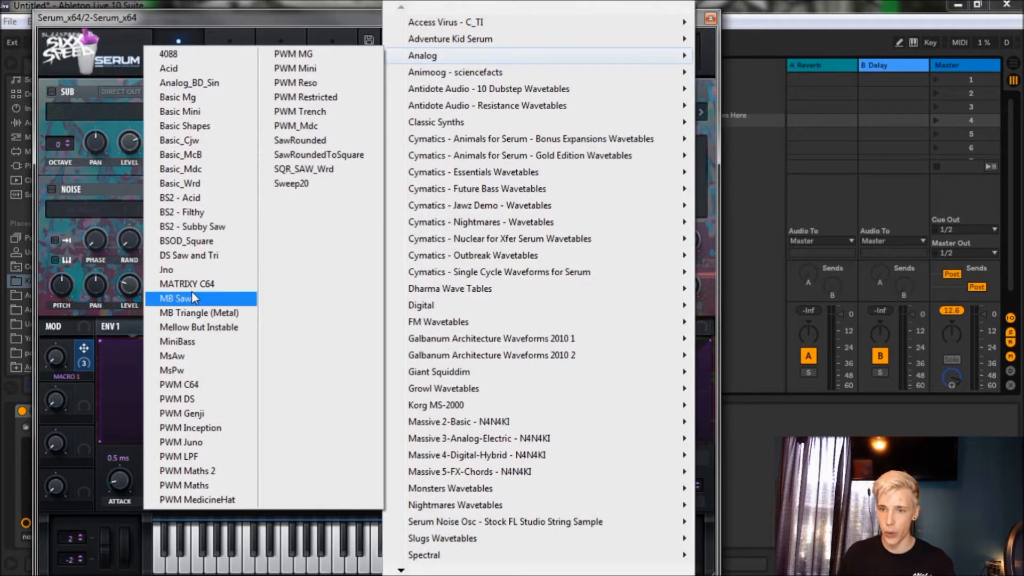
pyautogui.click(197, 241)
pyautogui.moveTo(385, 290); pyautogui.dragTo(402, 236)
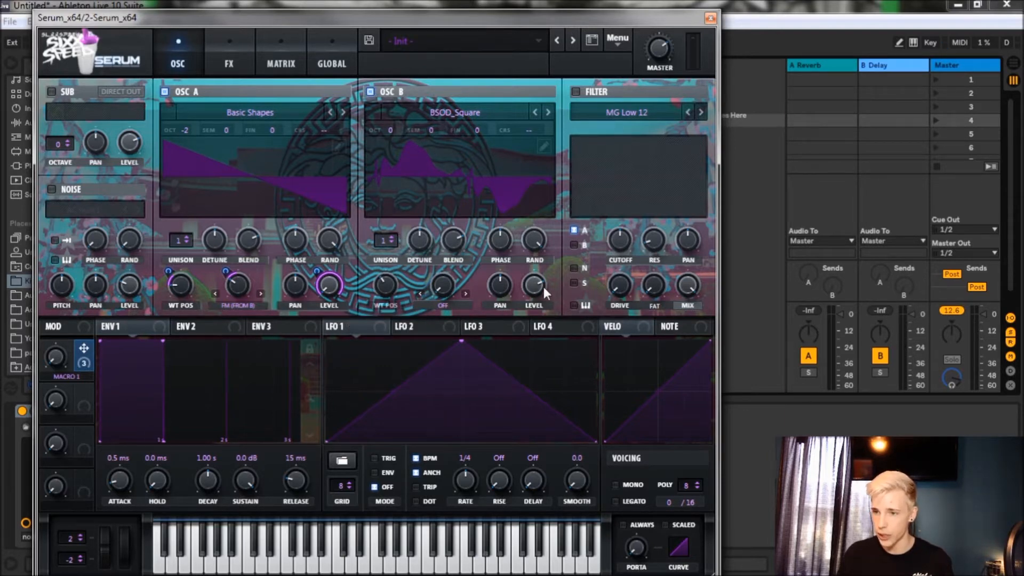
# Set oscillator B's warp mode to Sync (No Window), raise its amount, and modulate that amount with Macro 1
pyautogui.click(444, 303)
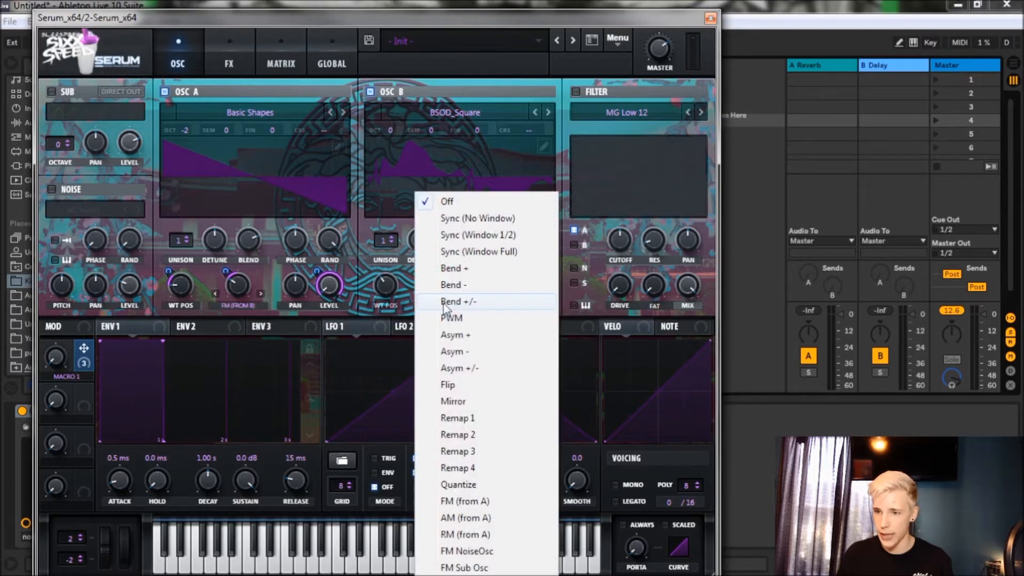
pyautogui.click(472, 220)
pyautogui.moveTo(449, 289)
pyautogui.mouseDown()
pyautogui.moveTo(437, 257)
pyautogui.moveTo(447, 220)
pyautogui.mouseUp()
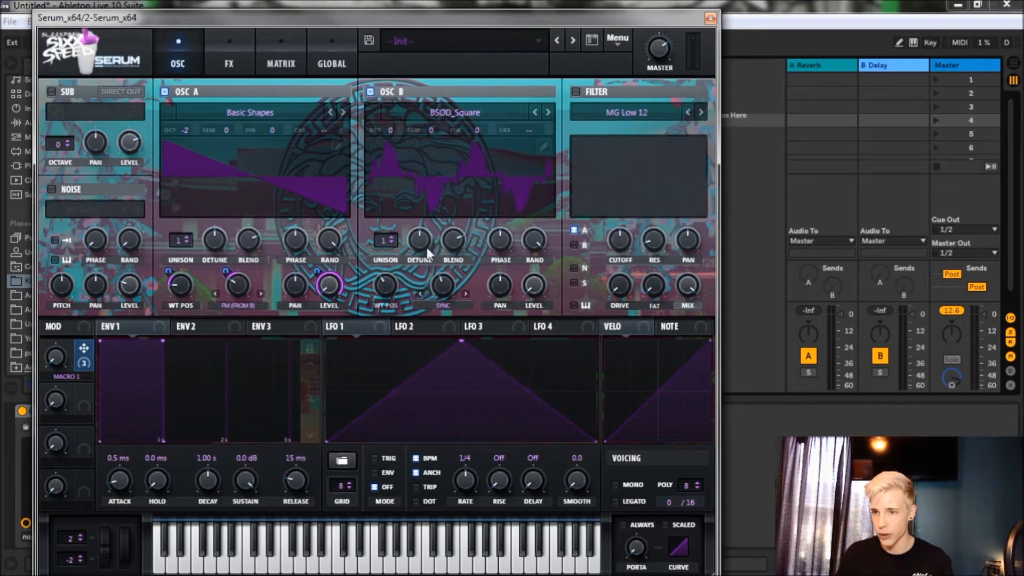
pyautogui.moveTo(84, 348); pyautogui.dragTo(502, 341)
pyautogui.moveTo(463, 296); pyautogui.dragTo(423, 299)
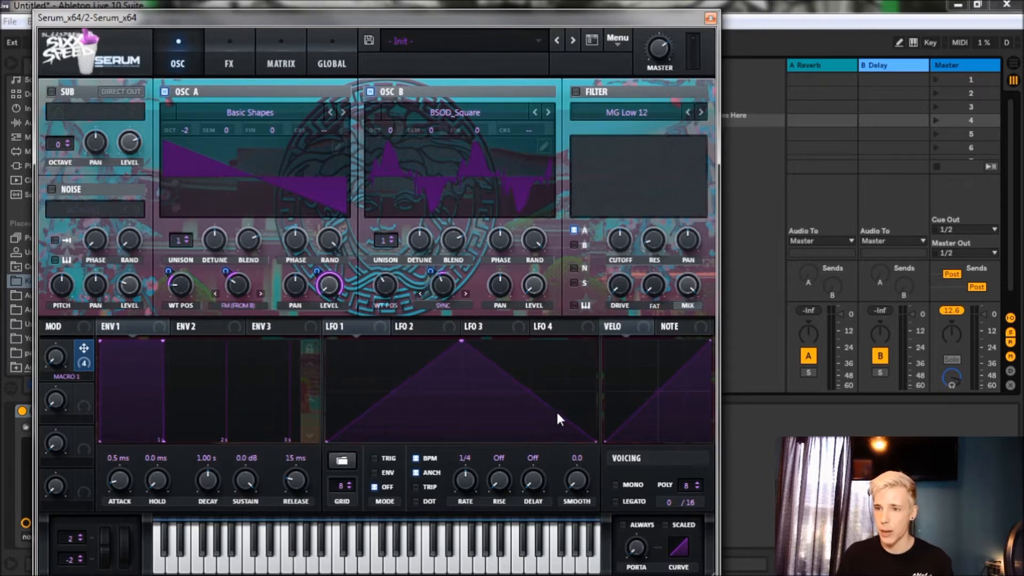
# Enable the filter as the Misc type Bandreject, raise its cutoff, and modulate the cutoff with Macro 1
pyautogui.click(575, 93)
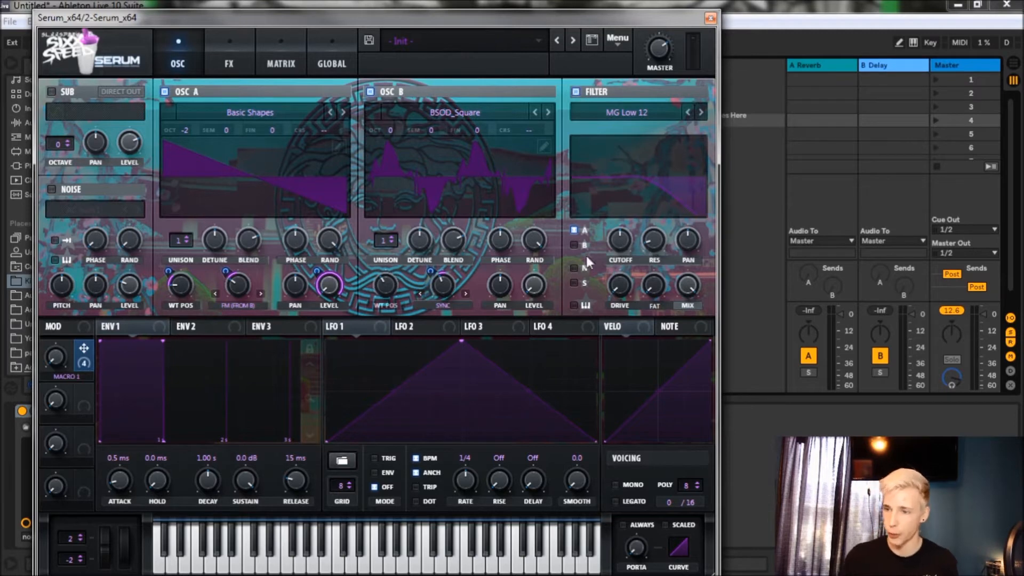
pyautogui.click(629, 112)
pyautogui.moveTo(623, 182)
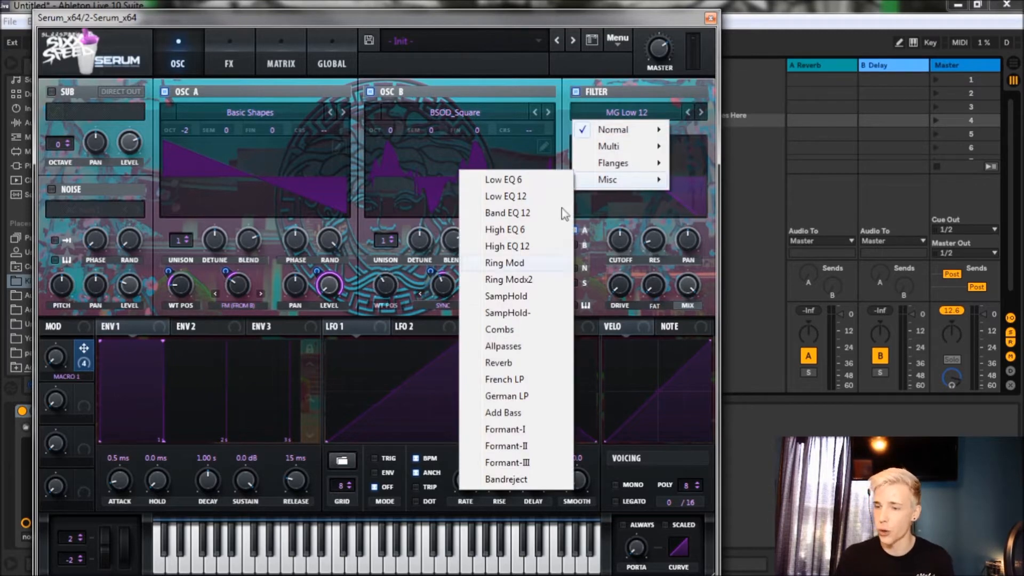
pyautogui.click(511, 482)
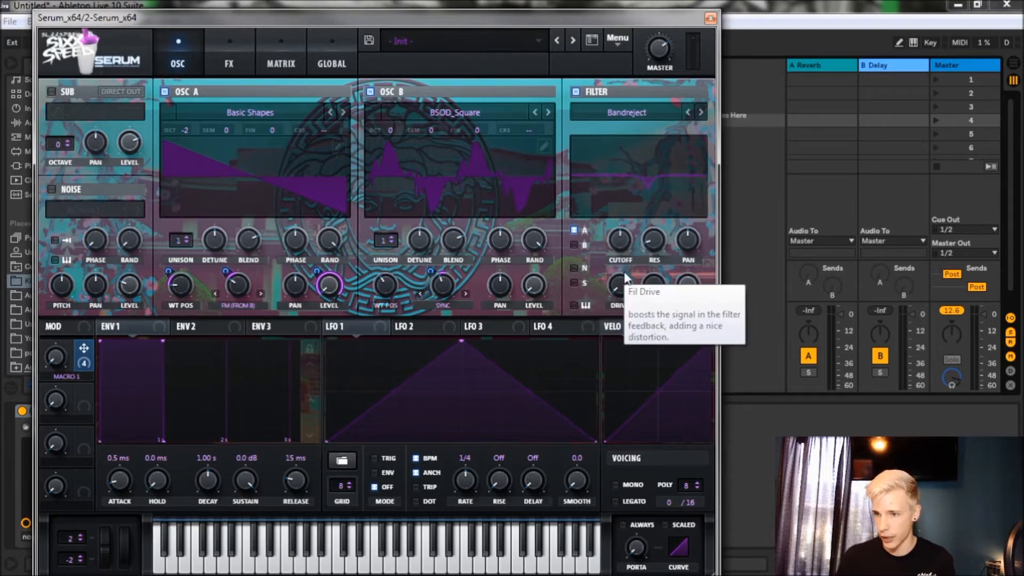
pyautogui.moveTo(616, 241)
pyautogui.mouseDown()
pyautogui.moveTo(616, 226)
pyautogui.moveTo(620, 234)
pyautogui.mouseUp()
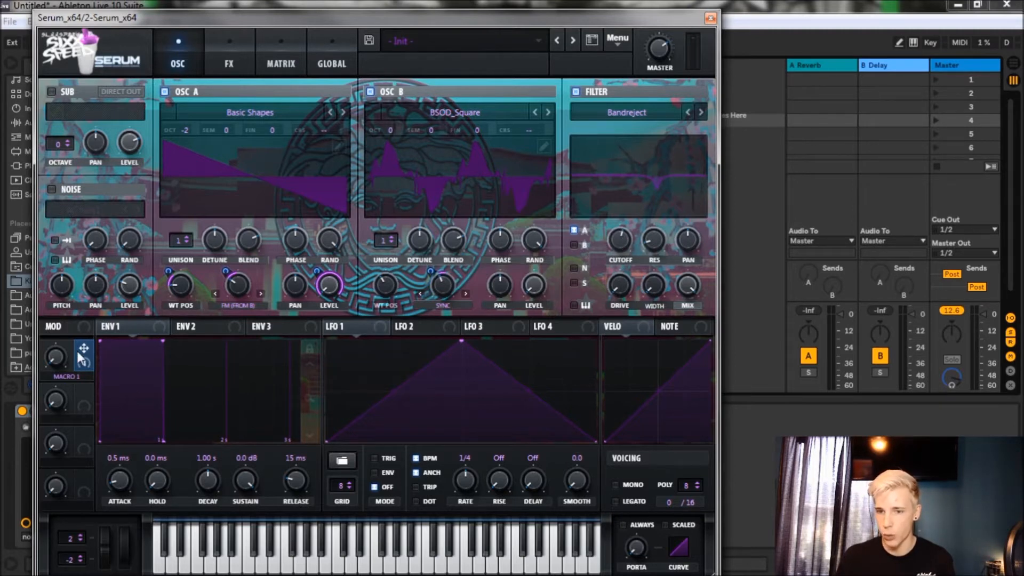
pyautogui.moveTo(478, 324); pyautogui.dragTo(605, 243)
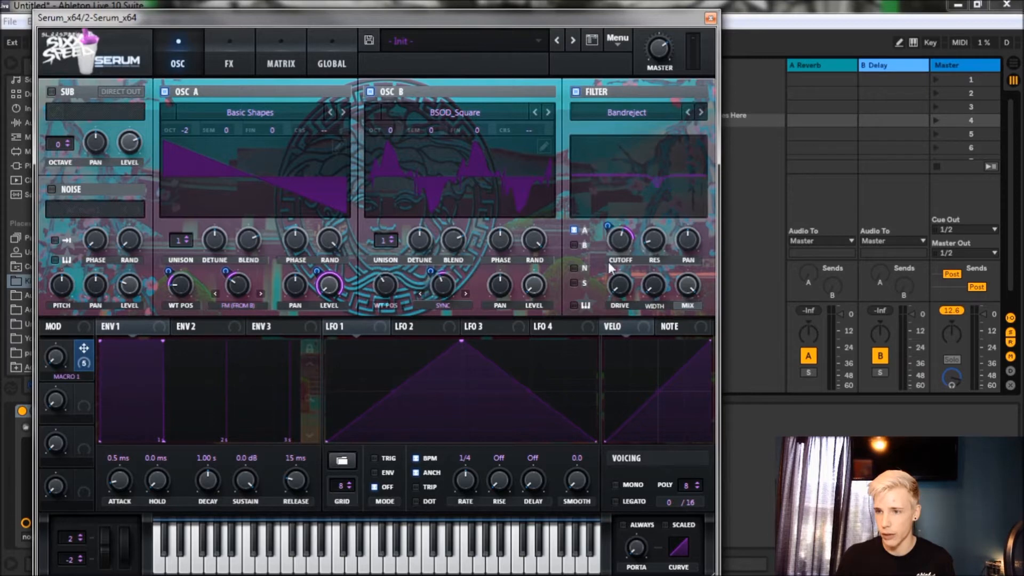
# Raise the filter's resonance and width, set its drive to about 29%, and lower its mix slightly
pyautogui.moveTo(658, 241)
pyautogui.moveTo(658, 241); pyautogui.dragTo(682, 180)
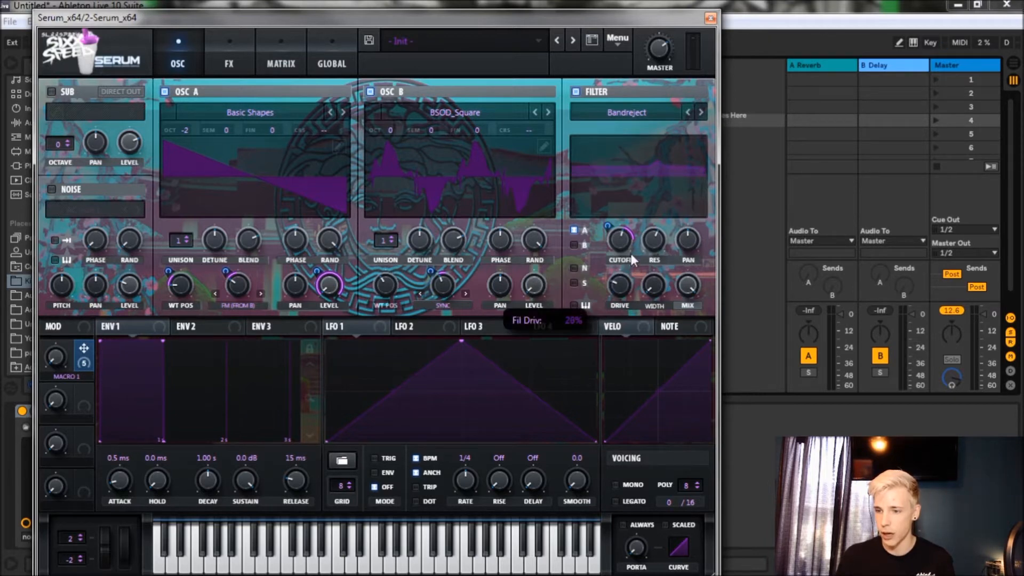
pyautogui.moveTo(674, 292); pyautogui.dragTo(675, 204)
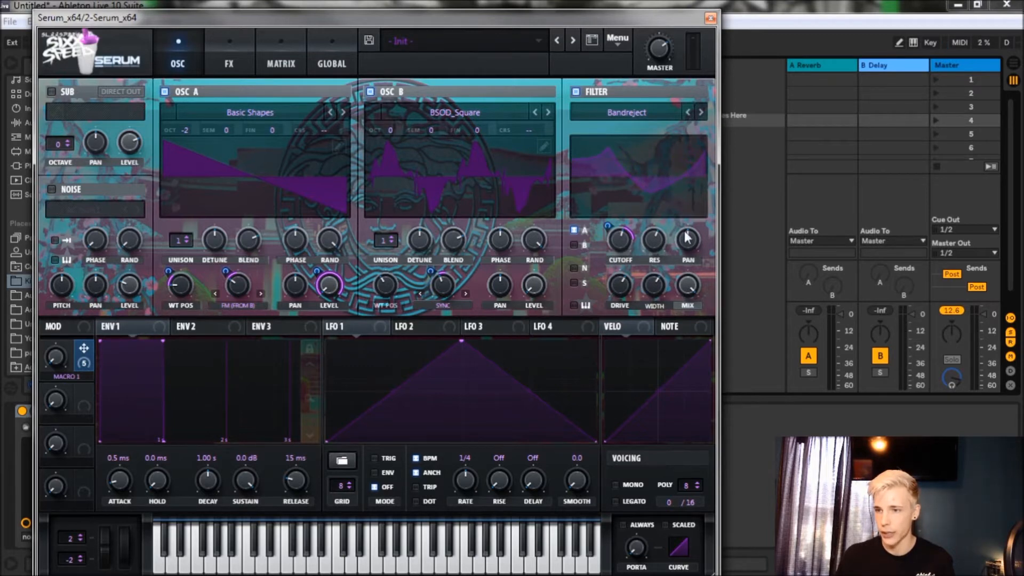
pyautogui.moveTo(691, 284); pyautogui.dragTo(692, 331)
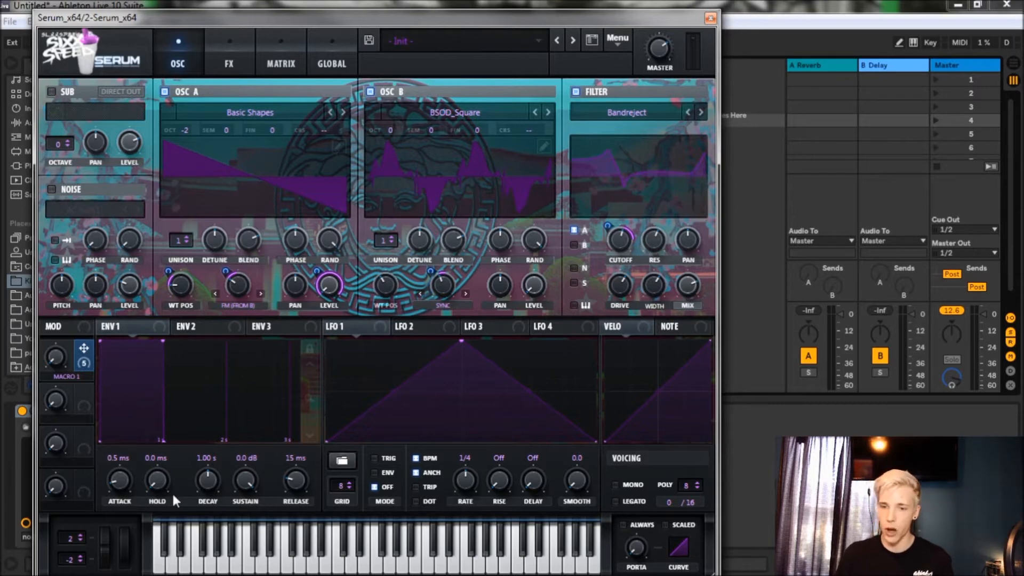
# Set the voicing to Mono with Legato and Always portamento, and adjust the portamento time
pyautogui.click(616, 485)
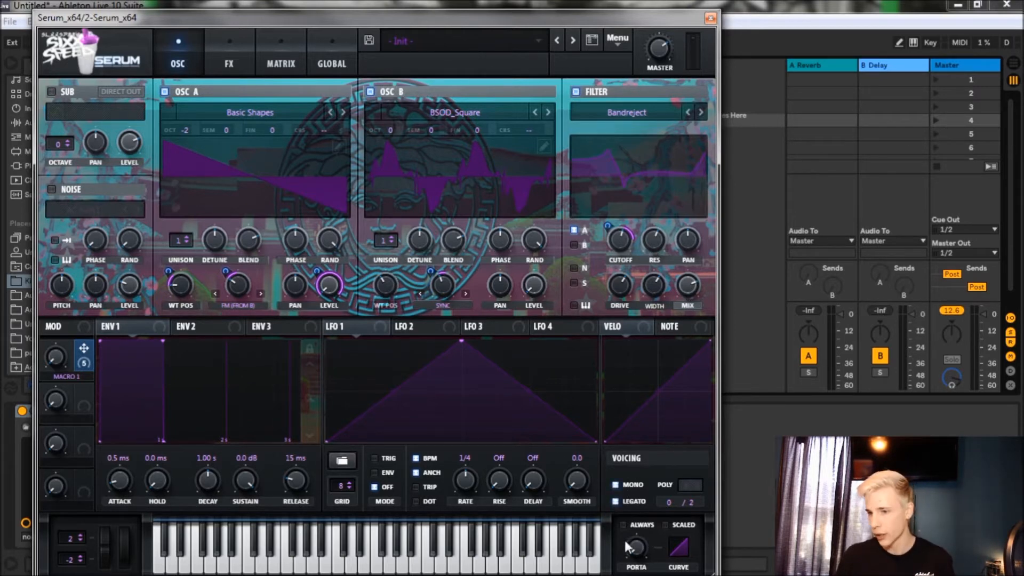
pyautogui.moveTo(632, 549); pyautogui.dragTo(647, 494)
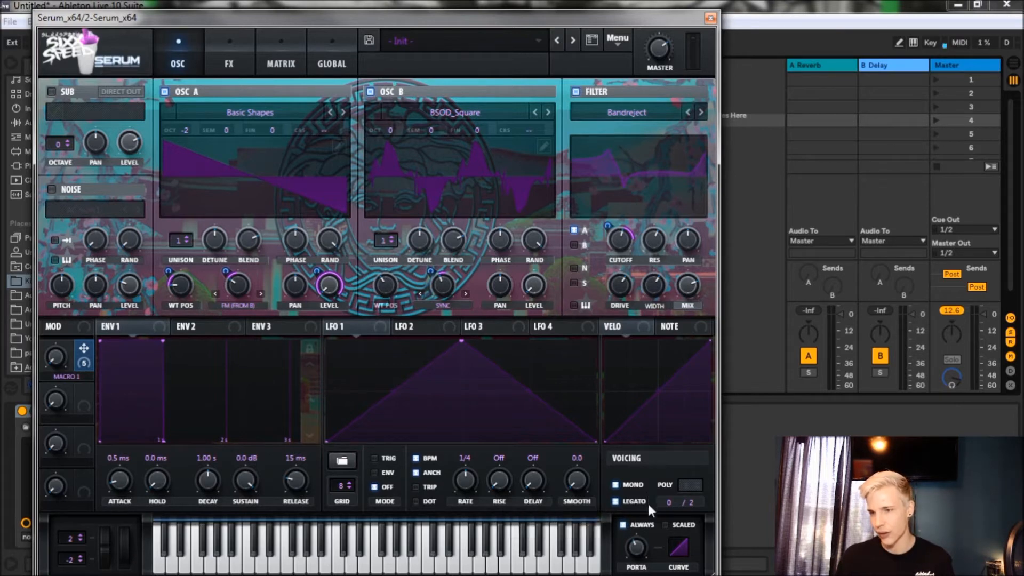
pyautogui.moveTo(630, 542); pyautogui.dragTo(632, 543)
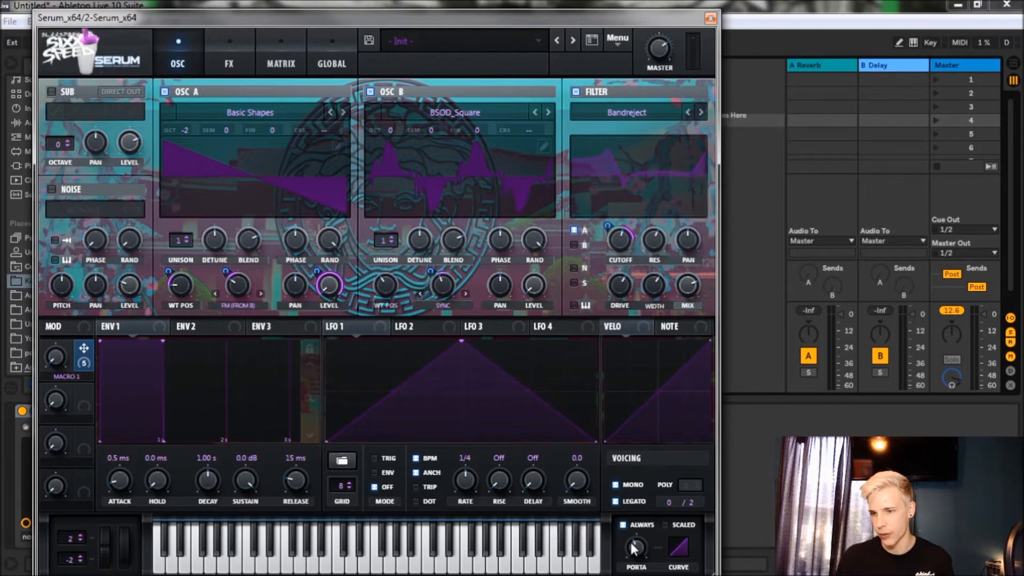
# Enable the Hyper/Dimension effect and reorder the effects chain so Compressor and EQ follow directly after Distortion
pyautogui.click(229, 66)
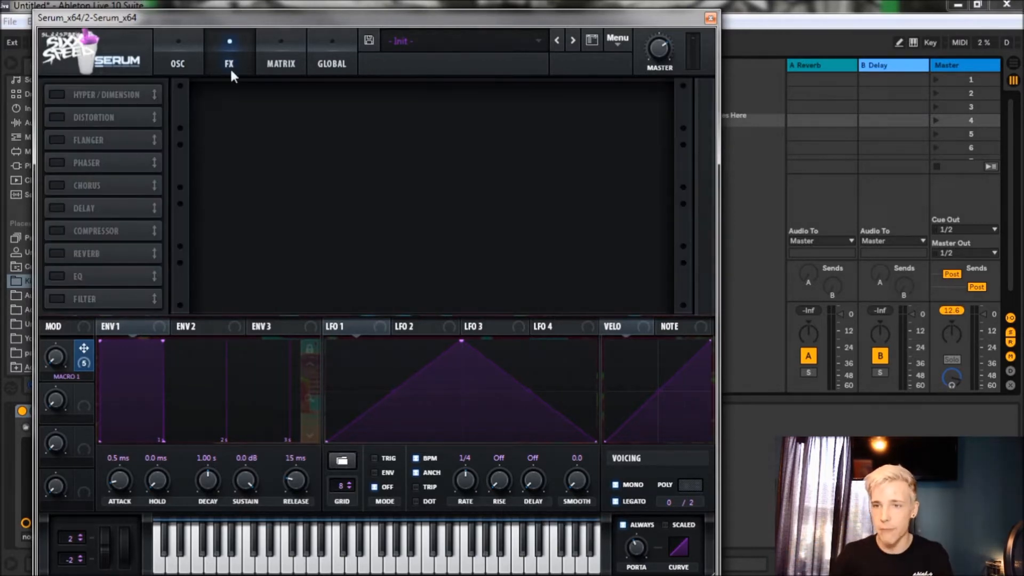
pyautogui.click(56, 95)
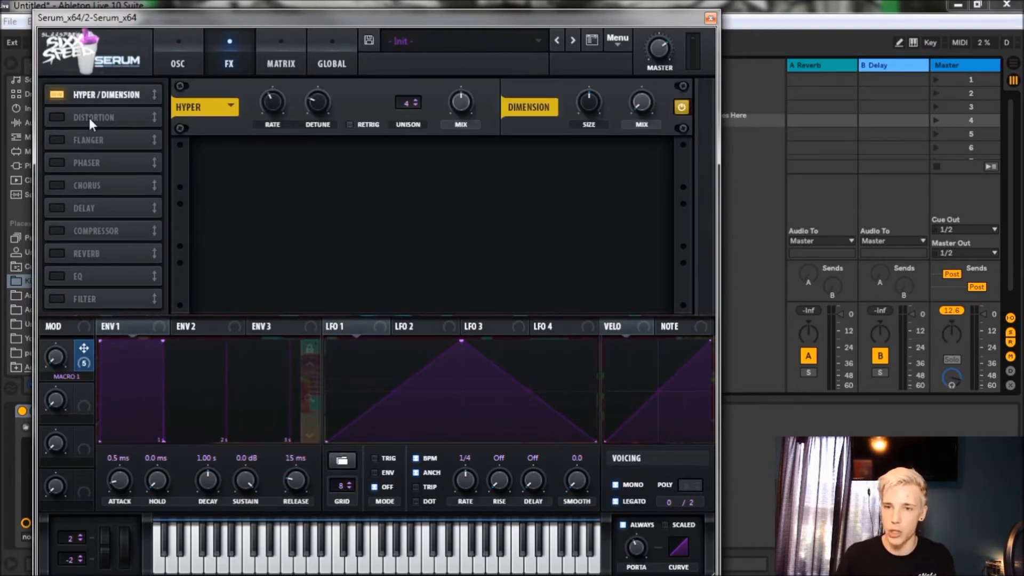
pyautogui.moveTo(79, 237); pyautogui.dragTo(117, 145)
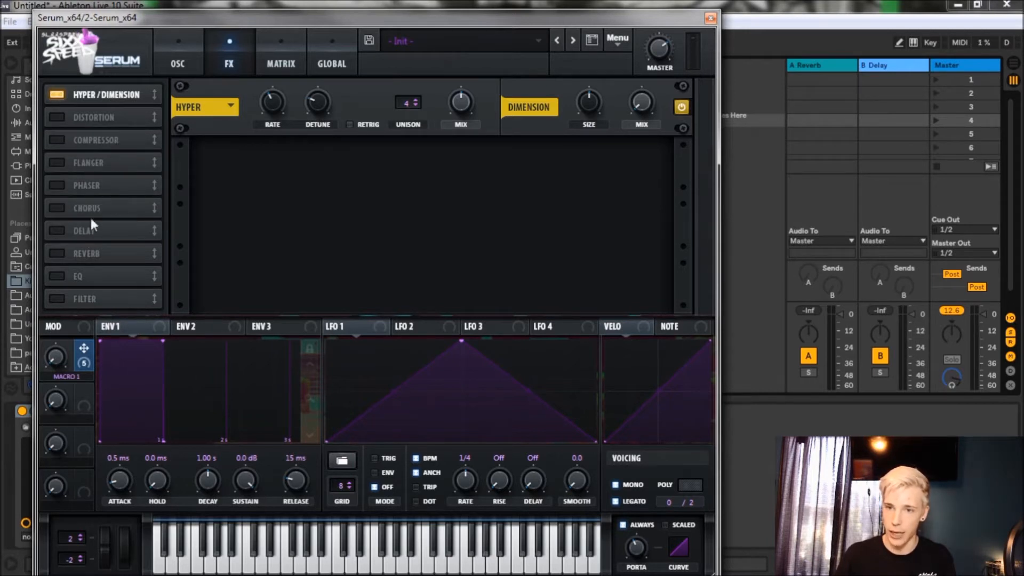
pyautogui.moveTo(94, 279); pyautogui.dragTo(111, 162)
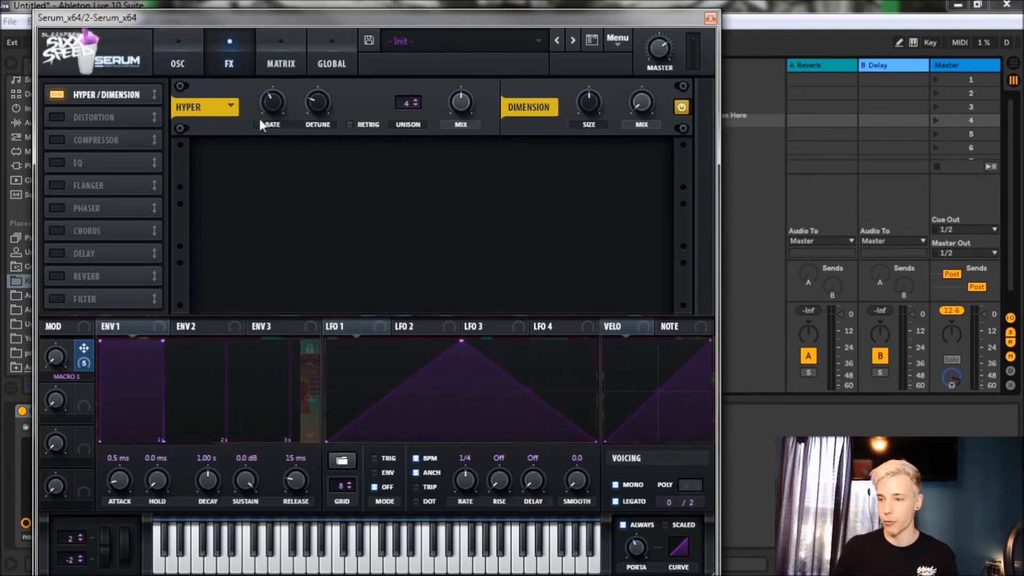
# Set the Hyper rate to about 13%, lower its detune slightly, and set its mix to about 28%
pyautogui.moveTo(270, 113)
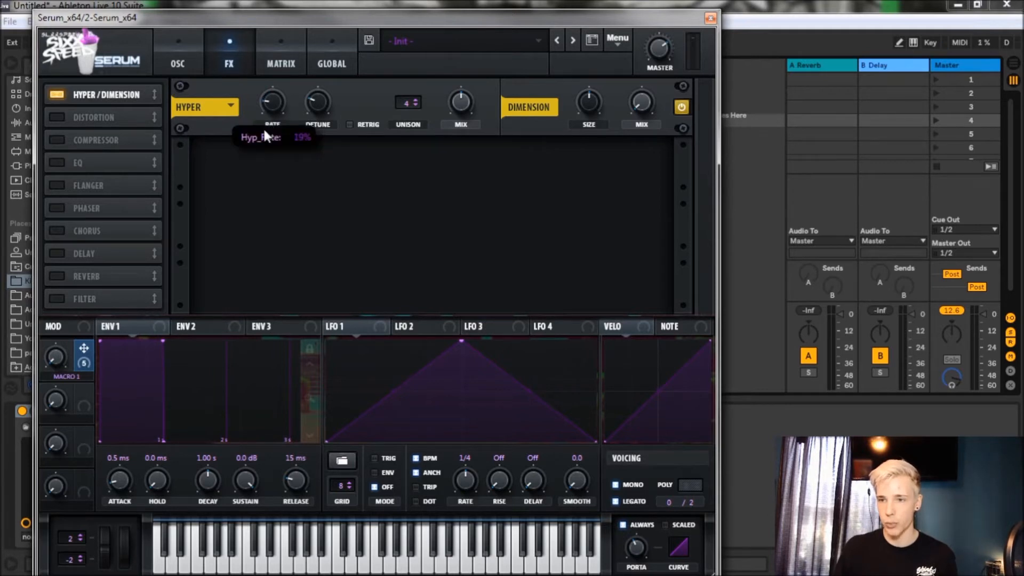
pyautogui.moveTo(270, 125); pyautogui.dragTo(242, 118)
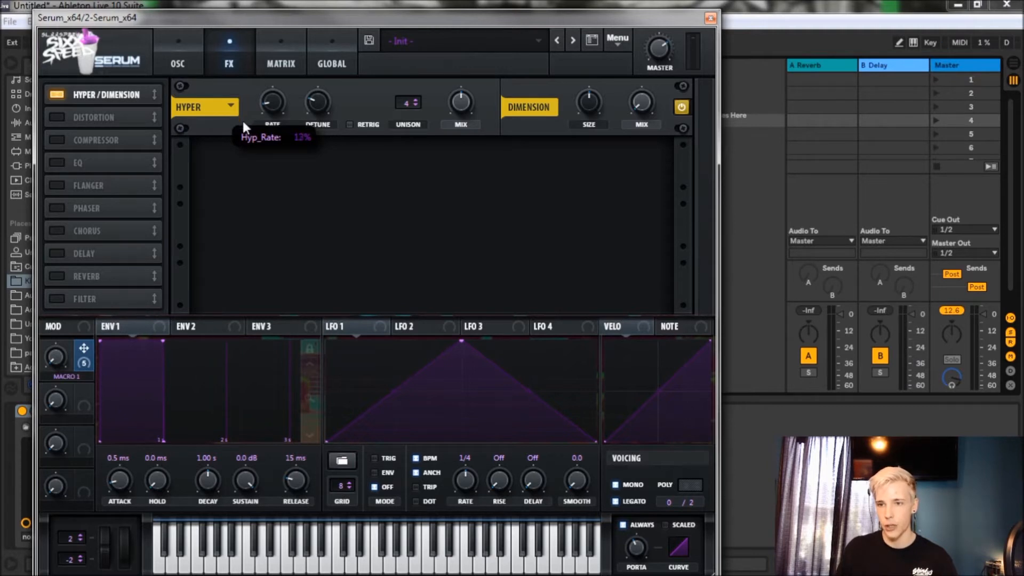
pyautogui.moveTo(273, 105)
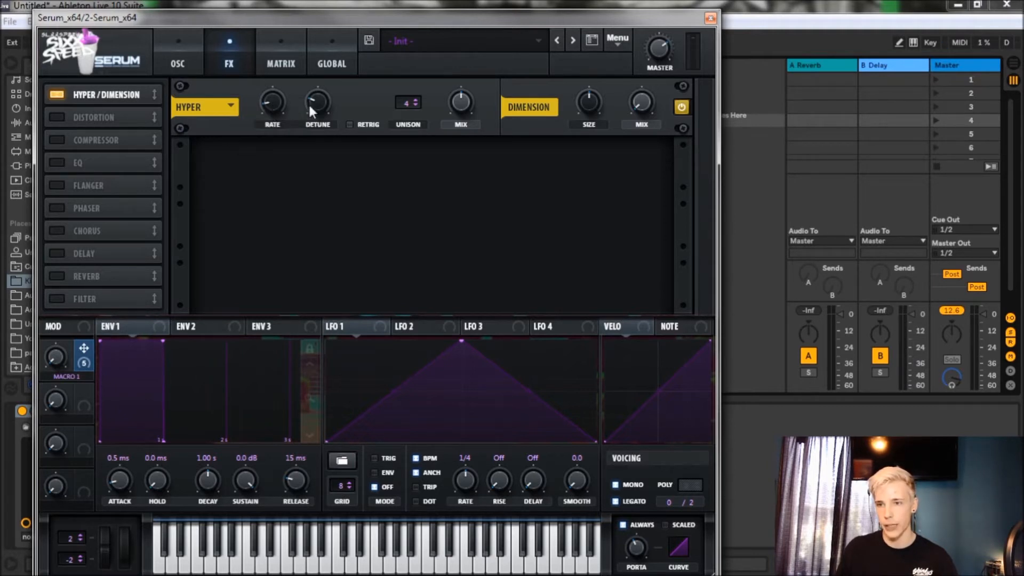
pyautogui.moveTo(314, 110)
pyautogui.moveTo(309, 116); pyautogui.dragTo(305, 122)
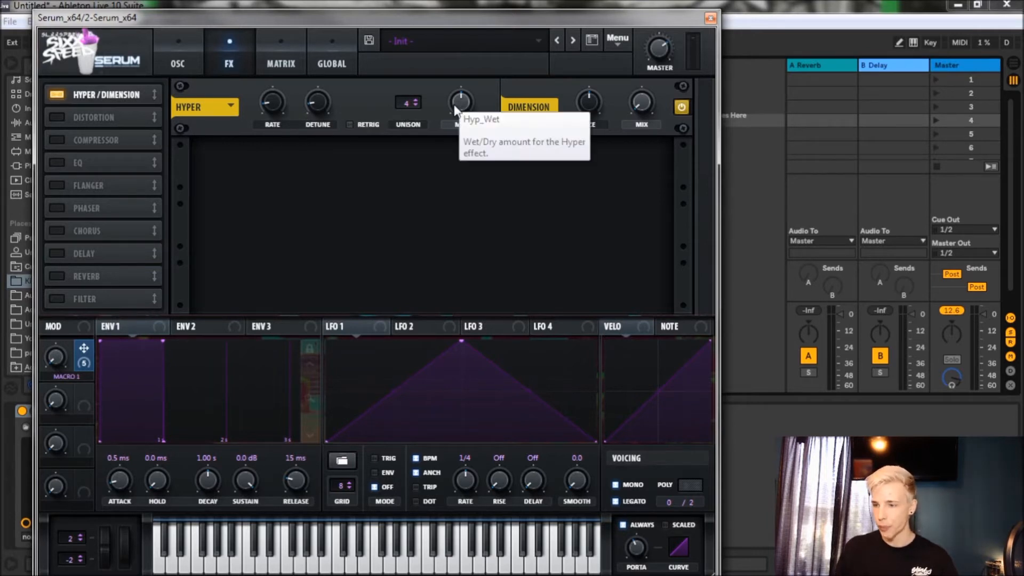
pyautogui.moveTo(467, 94); pyautogui.dragTo(460, 150)
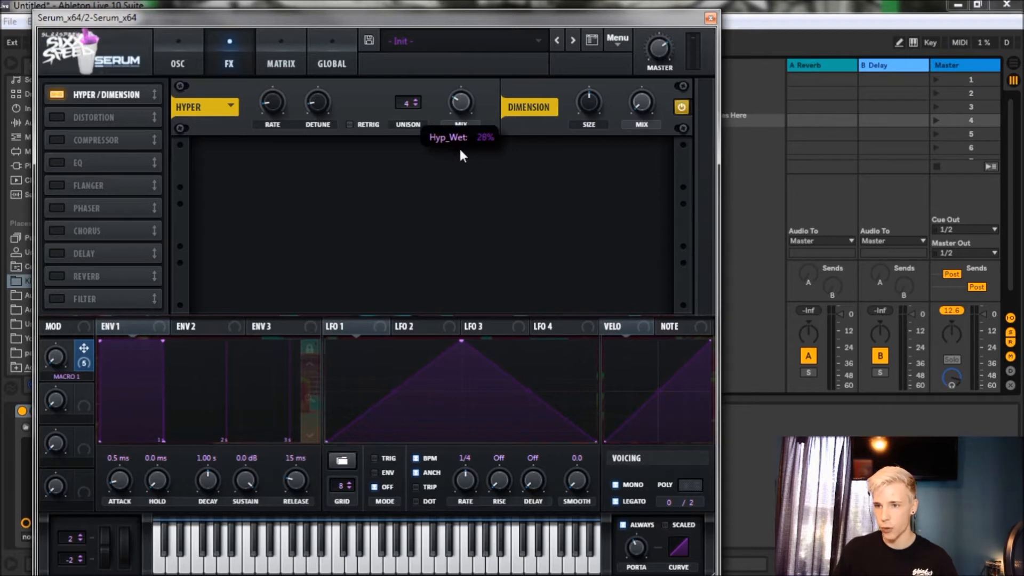
pyautogui.moveTo(460, 156); pyautogui.dragTo(460, 156)
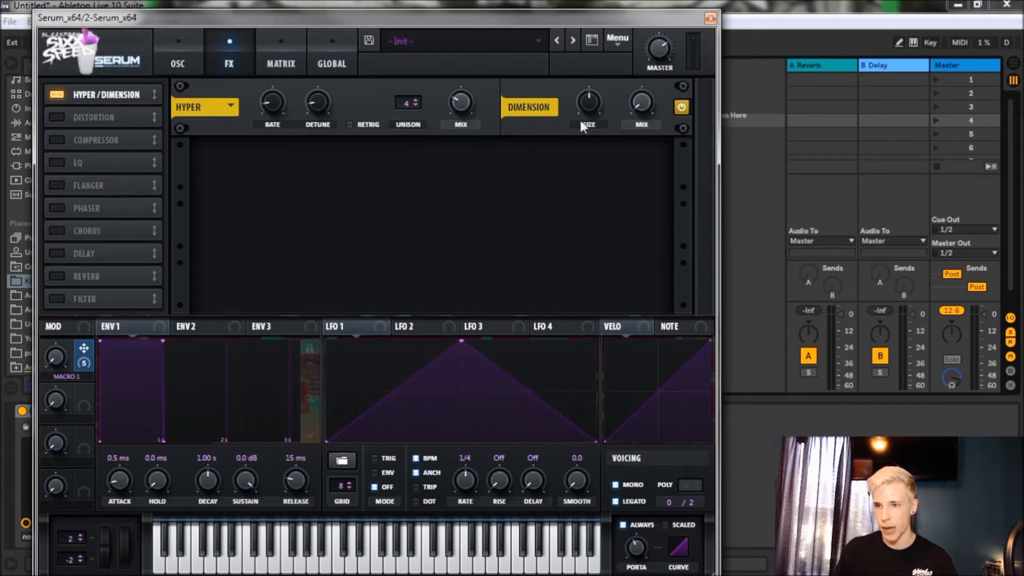
# Lower the Dimension size and modulate the Dimension mix with Macro 1
pyautogui.moveTo(591, 103); pyautogui.dragTo(564, 153)
pyautogui.moveTo(632, 93); pyautogui.dragTo(670, 14)
pyautogui.moveTo(85, 350); pyautogui.dragTo(643, 102)
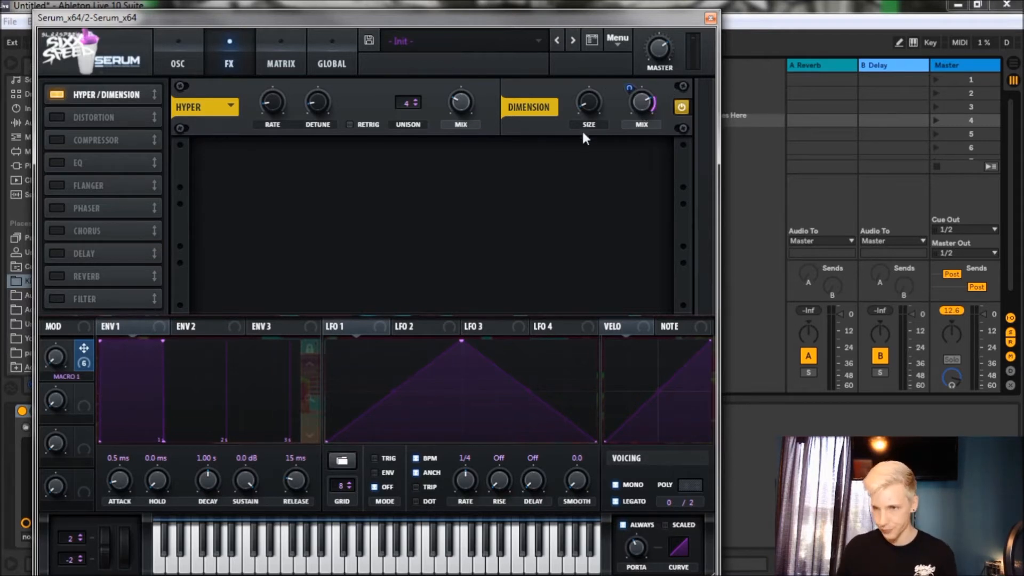
# Enable the Distortion effect in Downsample mode with its filter set to Pre
pyautogui.click(54, 119)
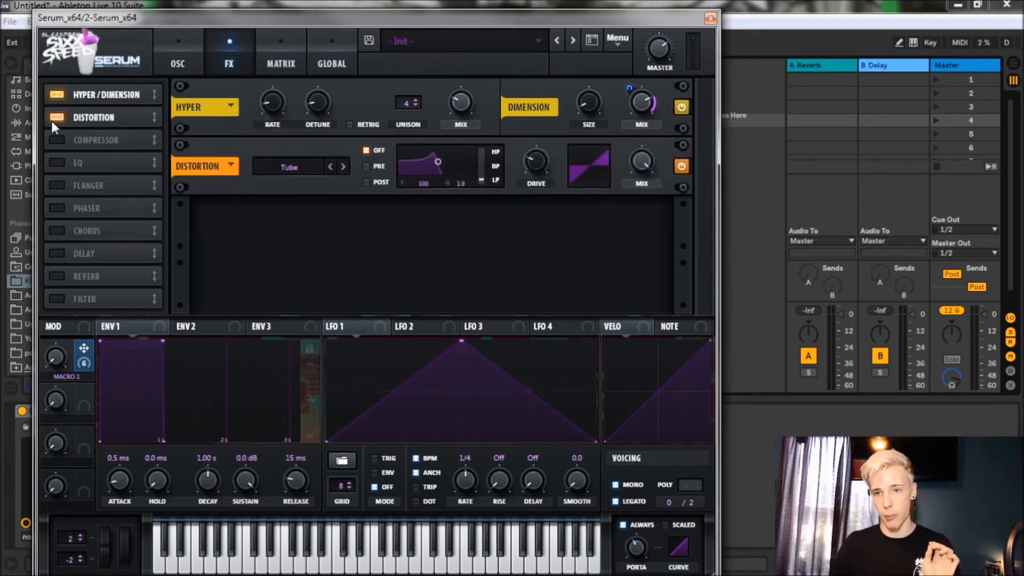
pyautogui.click(289, 167)
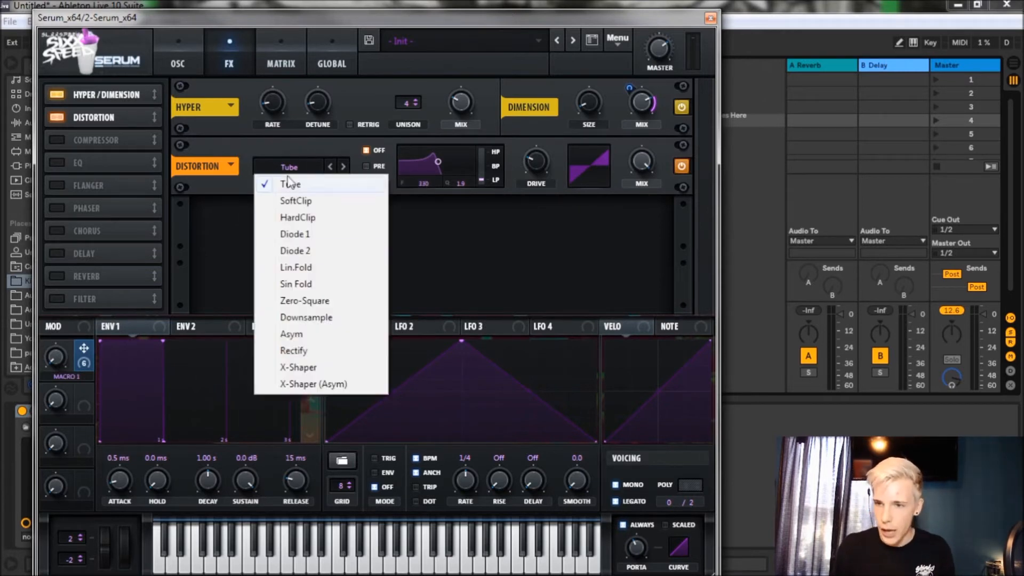
pyautogui.click(315, 319)
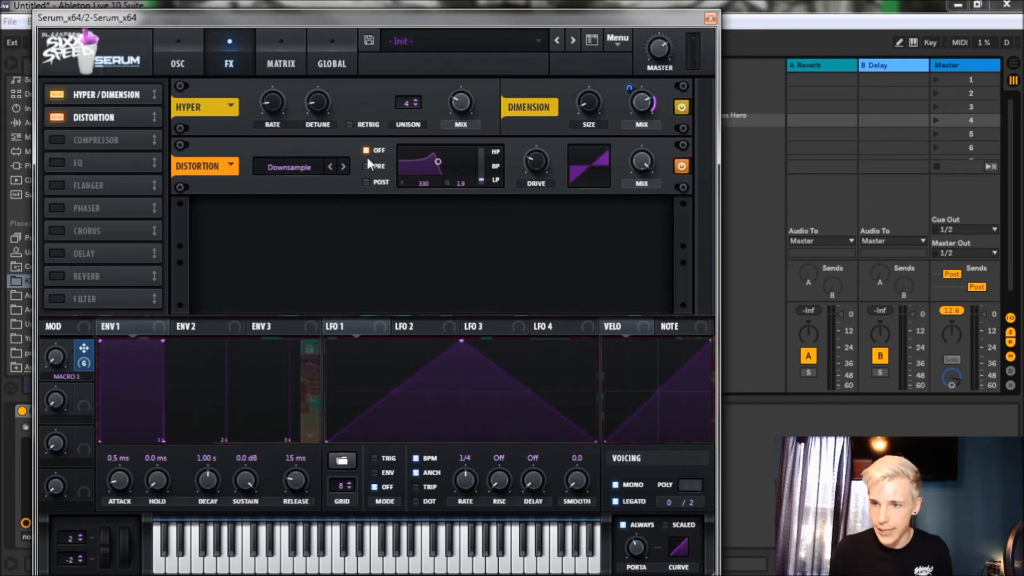
pyautogui.click(365, 167)
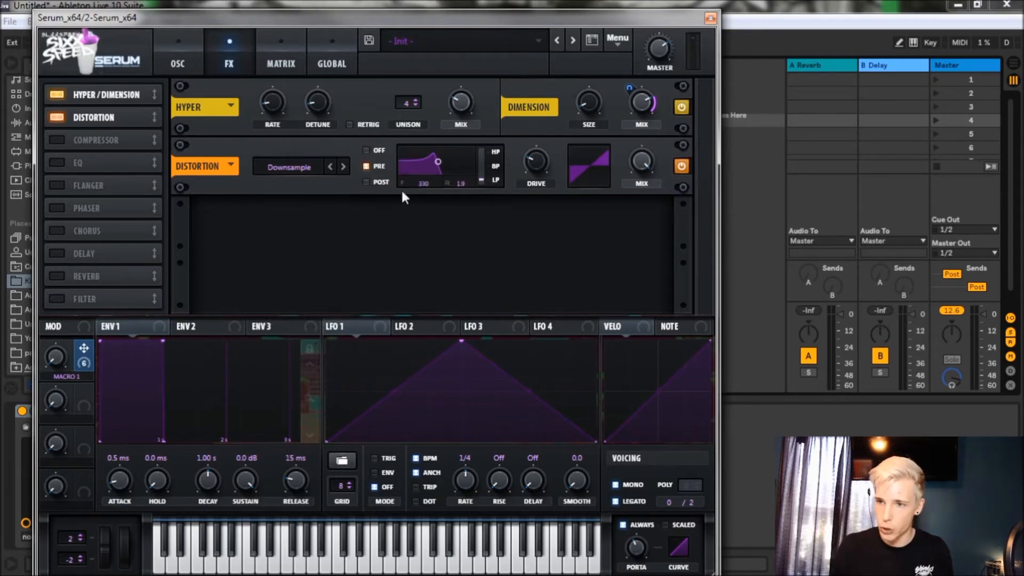
# Set the distortion filter's frequency to about 48 Hz and Q to about 5.8, and modulate the frequency with Macro 1
pyautogui.moveTo(422, 183); pyautogui.dragTo(417, 236)
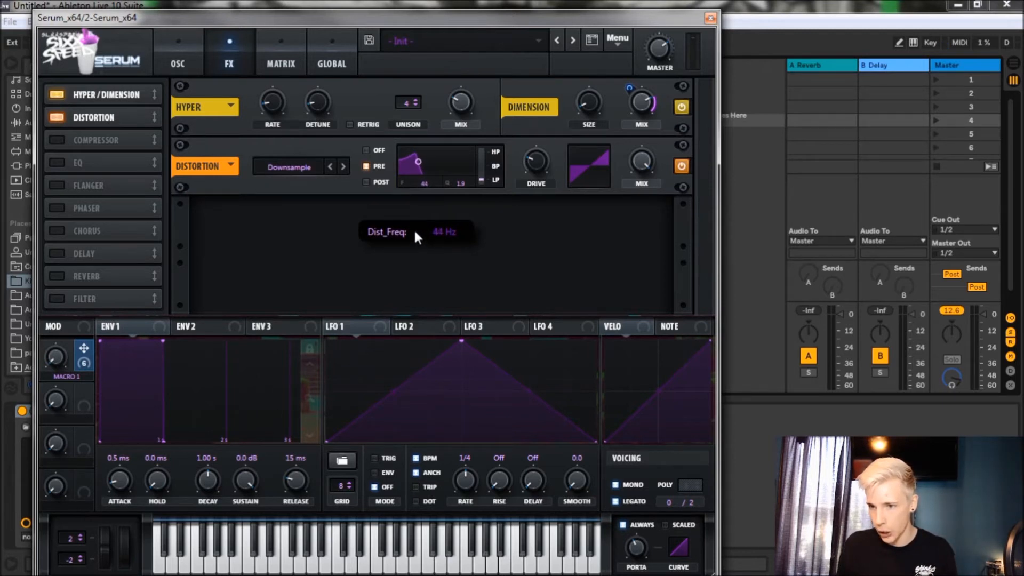
pyautogui.moveTo(414, 232); pyautogui.dragTo(415, 234)
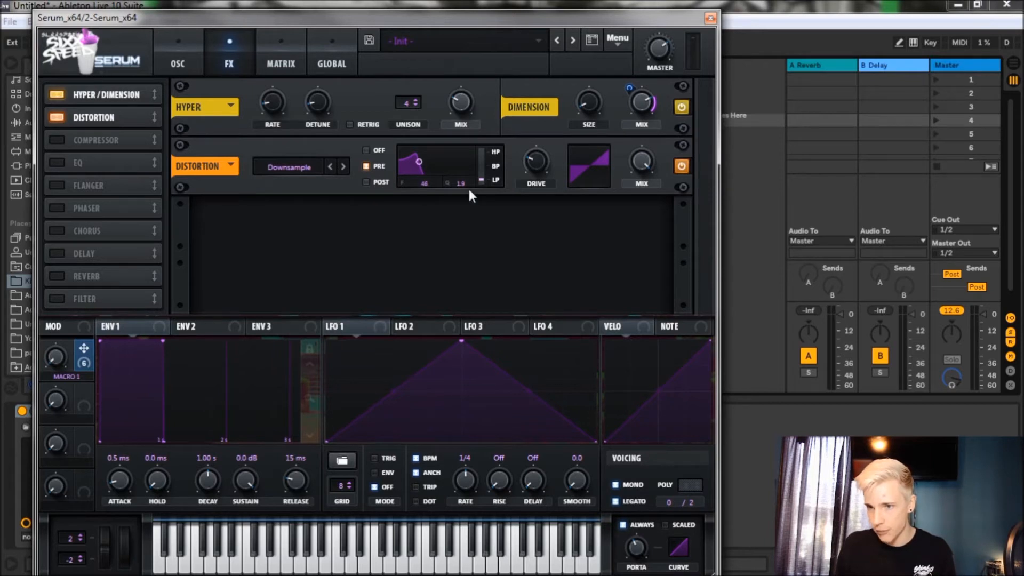
pyautogui.moveTo(461, 183); pyautogui.dragTo(469, 123)
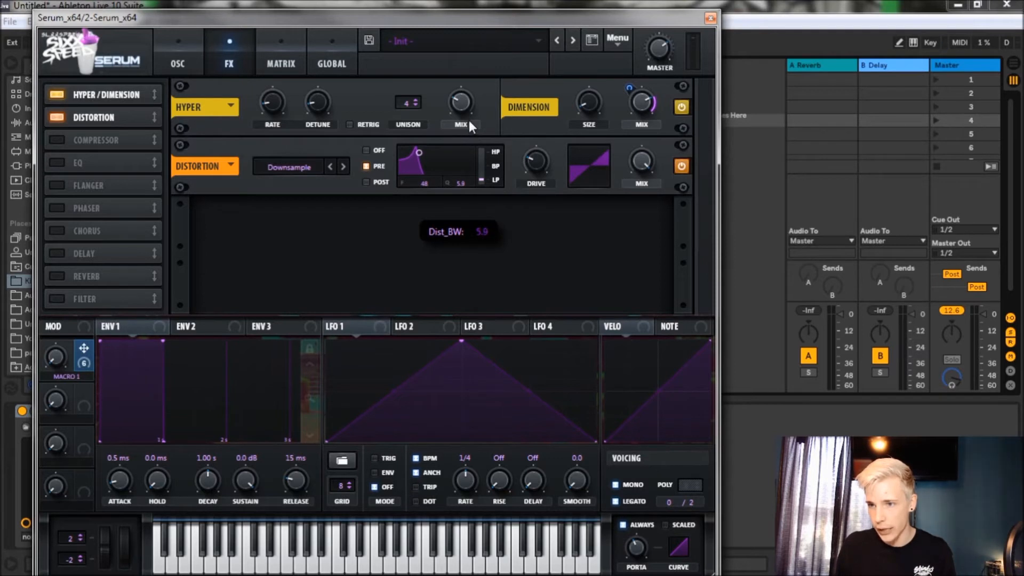
pyautogui.moveTo(469, 123); pyautogui.dragTo(468, 121)
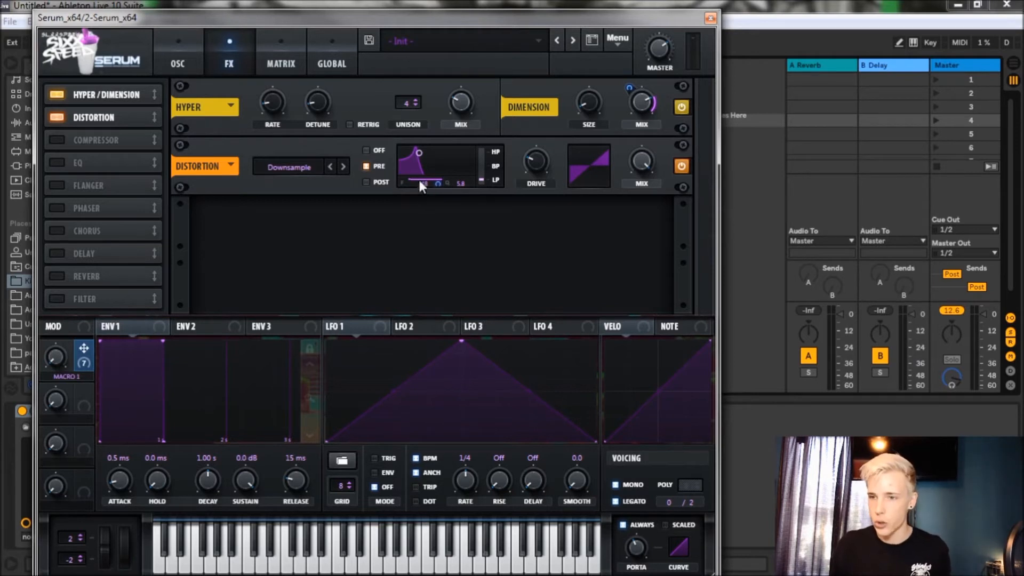
pyautogui.moveTo(423, 186)
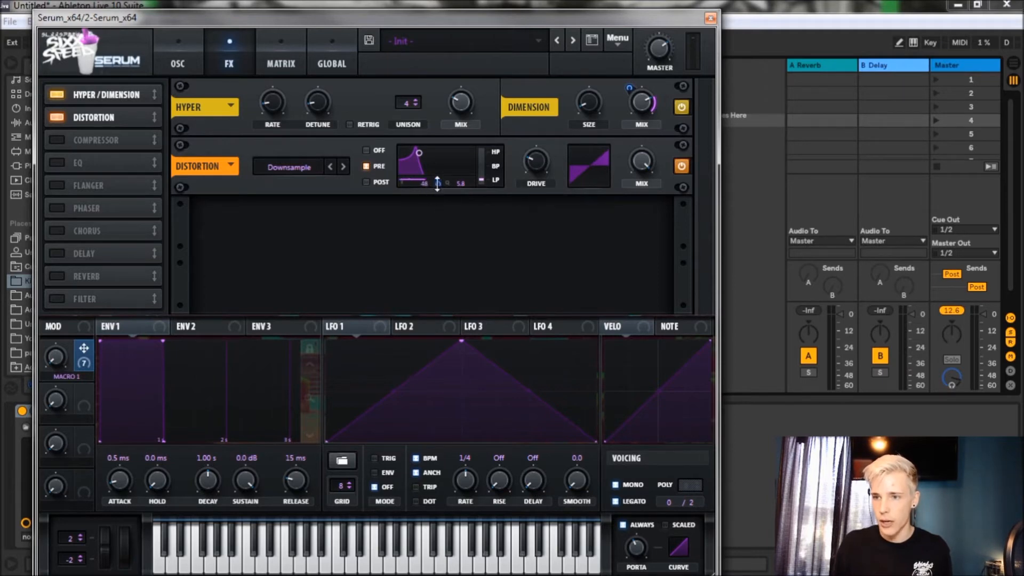
# Review the Macro 1 modulation on oscillator A's wavetable position
pyautogui.click(174, 55)
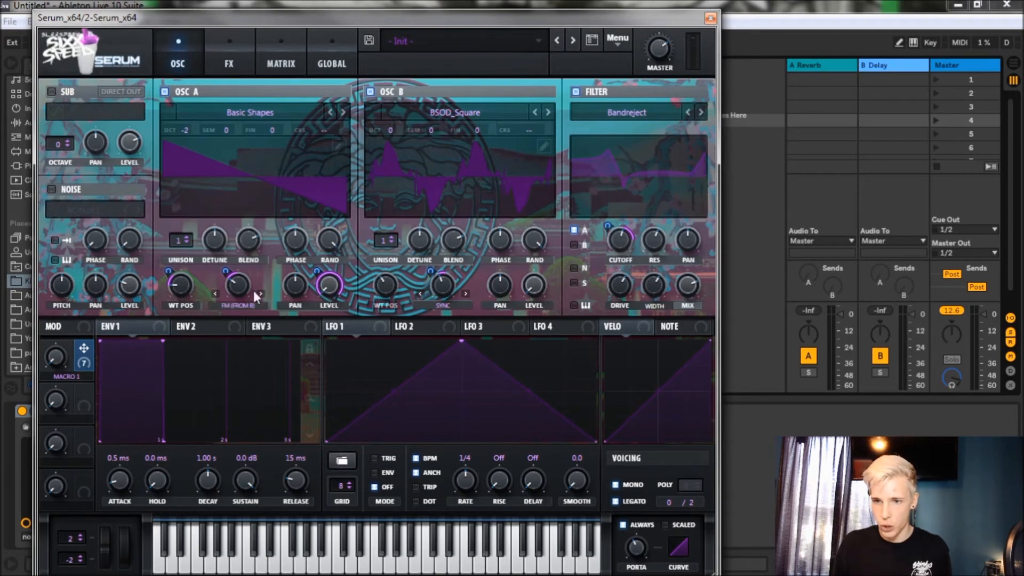
pyautogui.moveTo(178, 286)
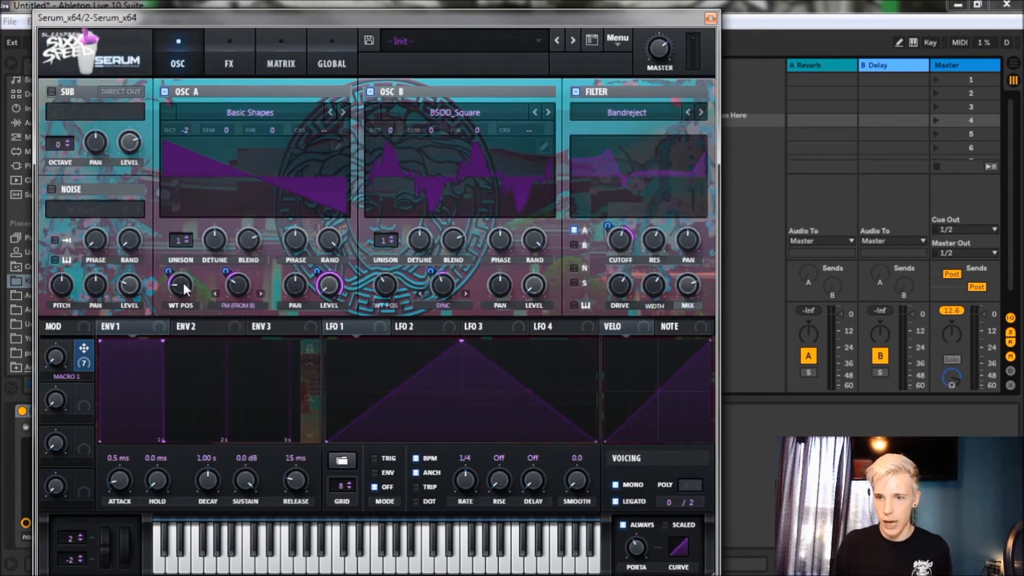
pyautogui.hotkey('alt', 'space')
pyautogui.press('Escape')
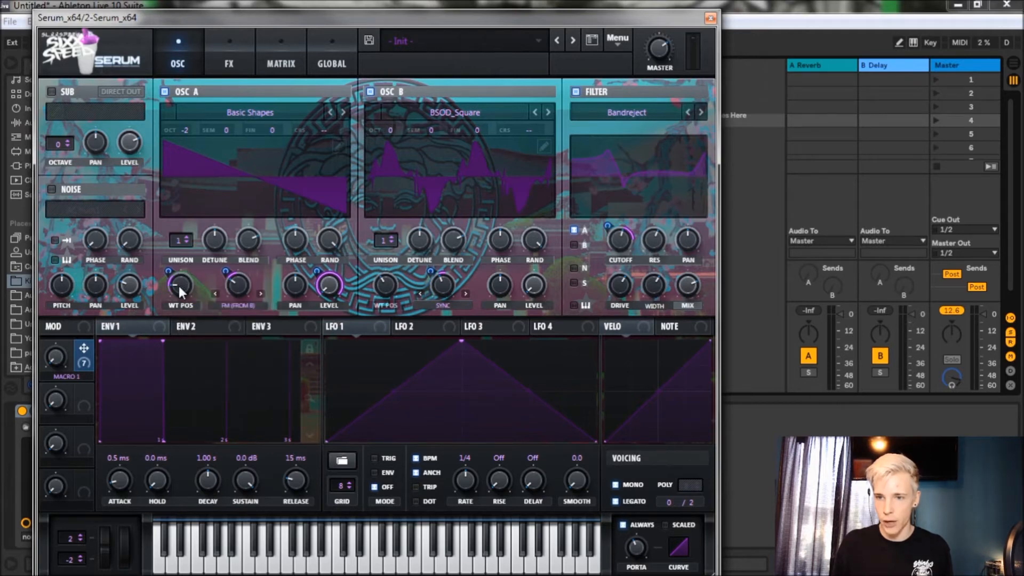
# Modulate the distortion filter's Q with Macro 1, morph the filter fully to HP, and raise the drive slightly
pyautogui.click(230, 64)
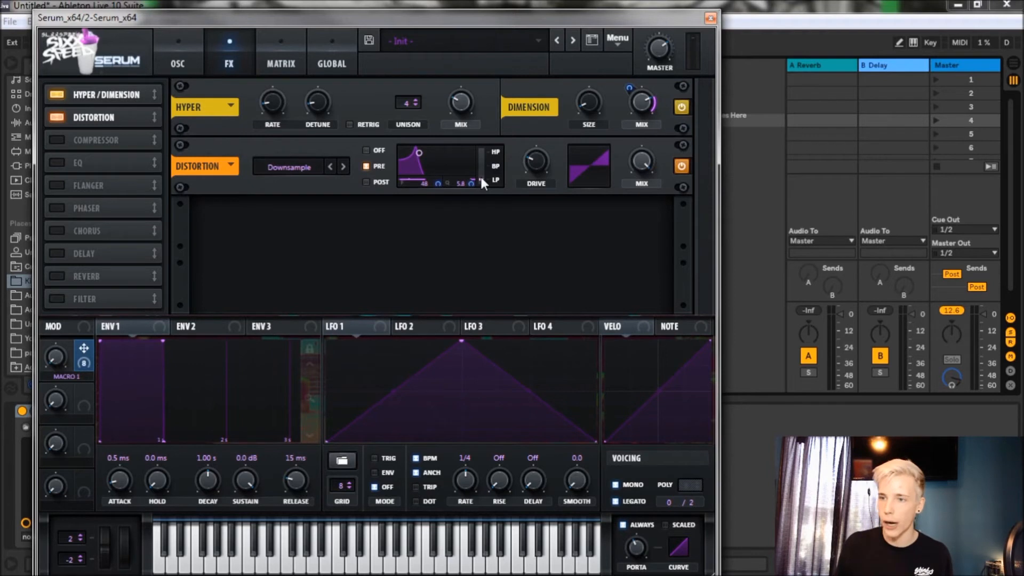
pyautogui.moveTo(482, 182)
pyautogui.moveTo(482, 180); pyautogui.dragTo(531, 5)
pyautogui.moveTo(542, 137)
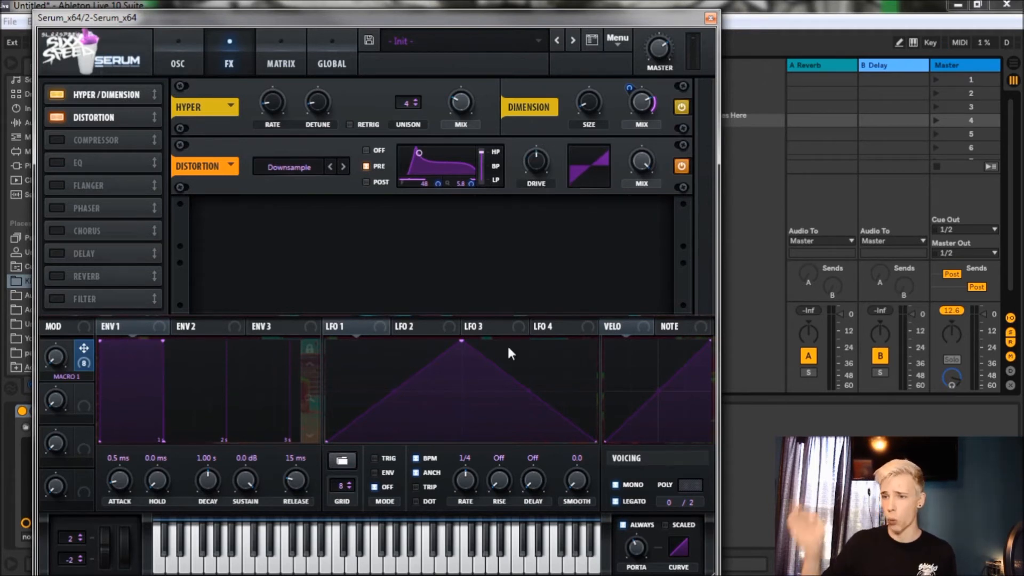
# Enable the Compressor in Multiband mode, fine-tune its gain, and turn Macro 1 fully up
pyautogui.click(57, 141)
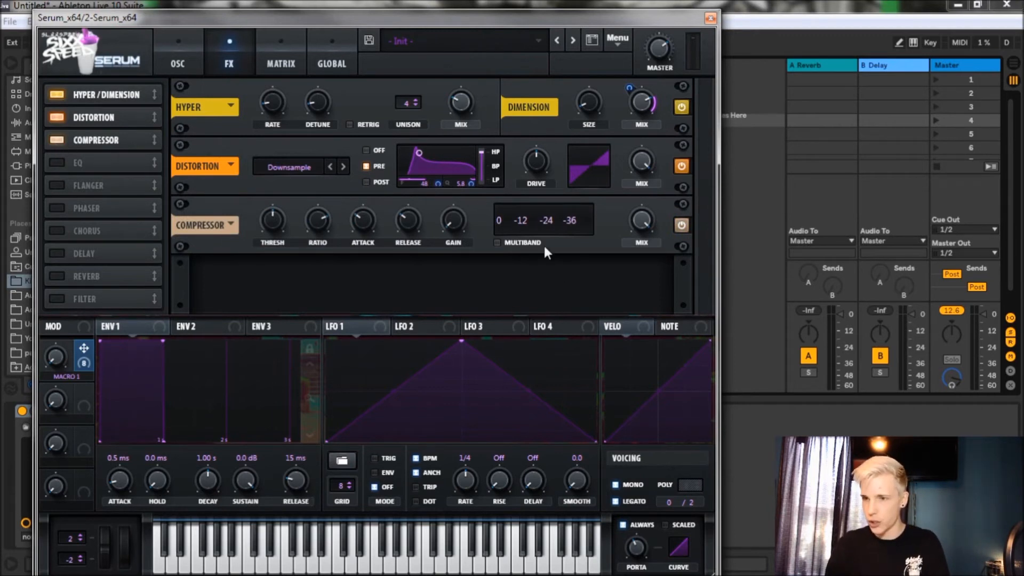
pyautogui.click(497, 243)
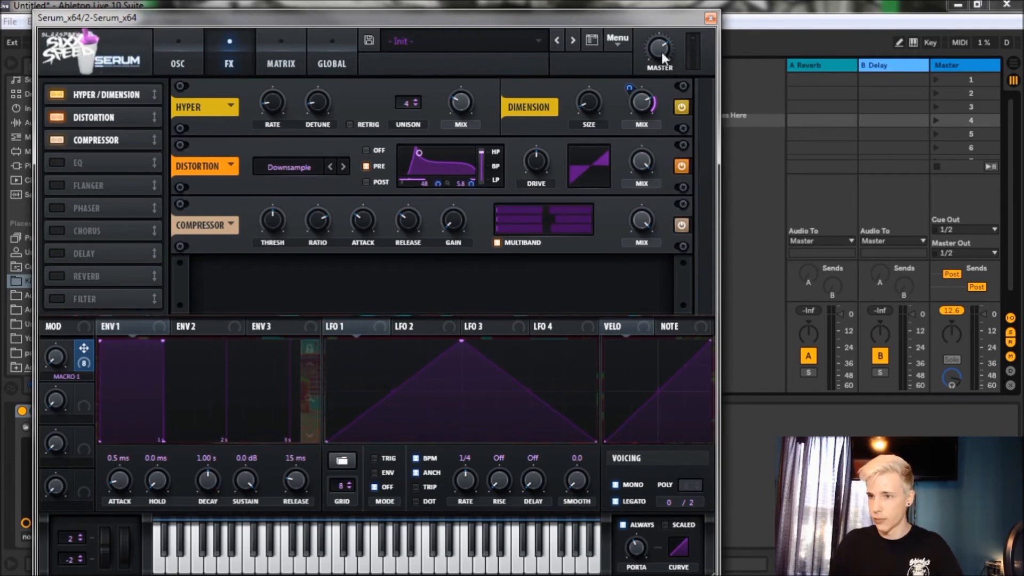
pyautogui.moveTo(626, 16); pyautogui.dragTo(595, 7)
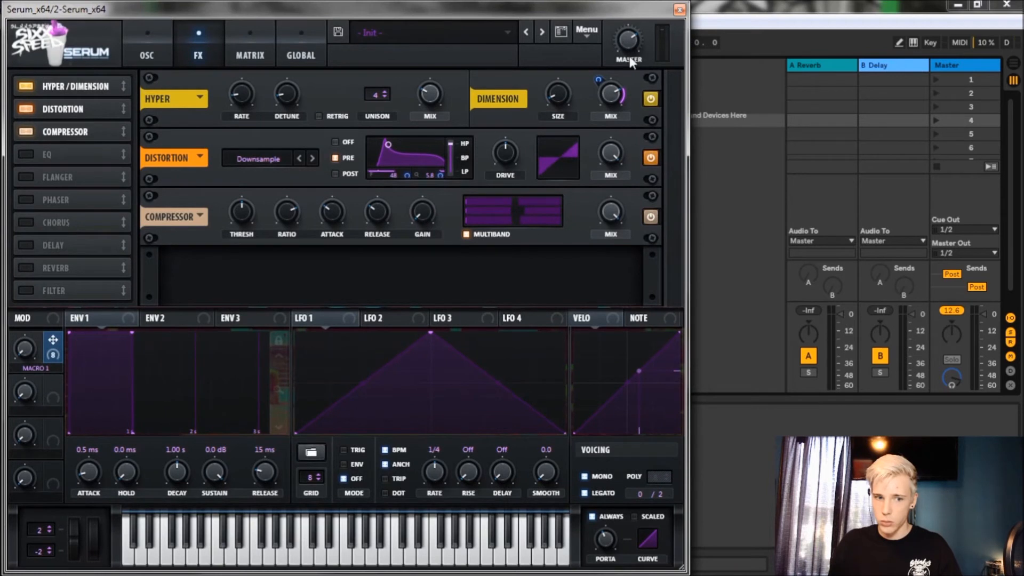
pyautogui.moveTo(25, 349); pyautogui.dragTo(122, 78)
pyautogui.moveTo(628, 43); pyautogui.dragTo(622, 75)
pyautogui.moveTo(412, 217); pyautogui.dragTo(429, 181)
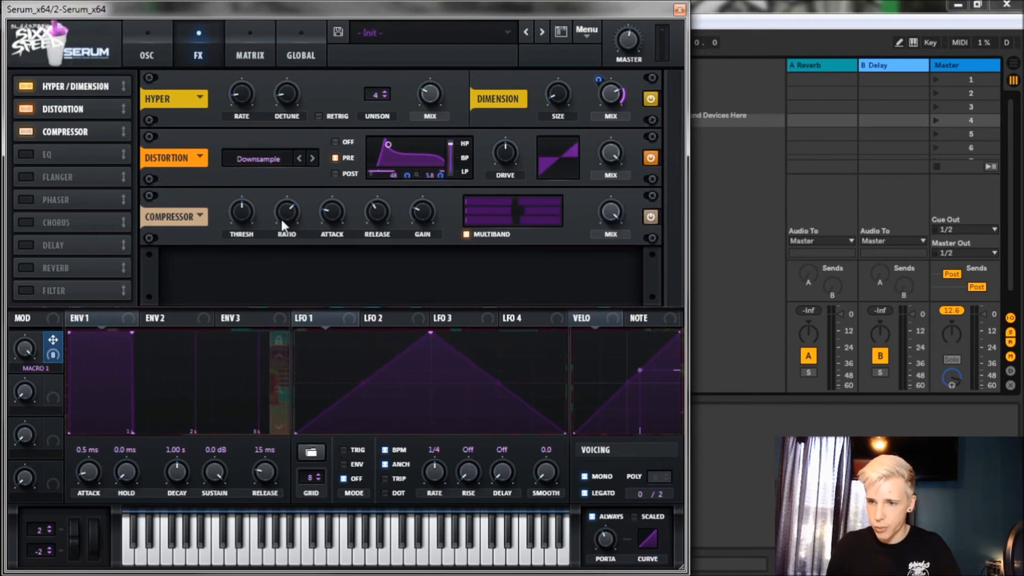
pyautogui.moveTo(337, 216)
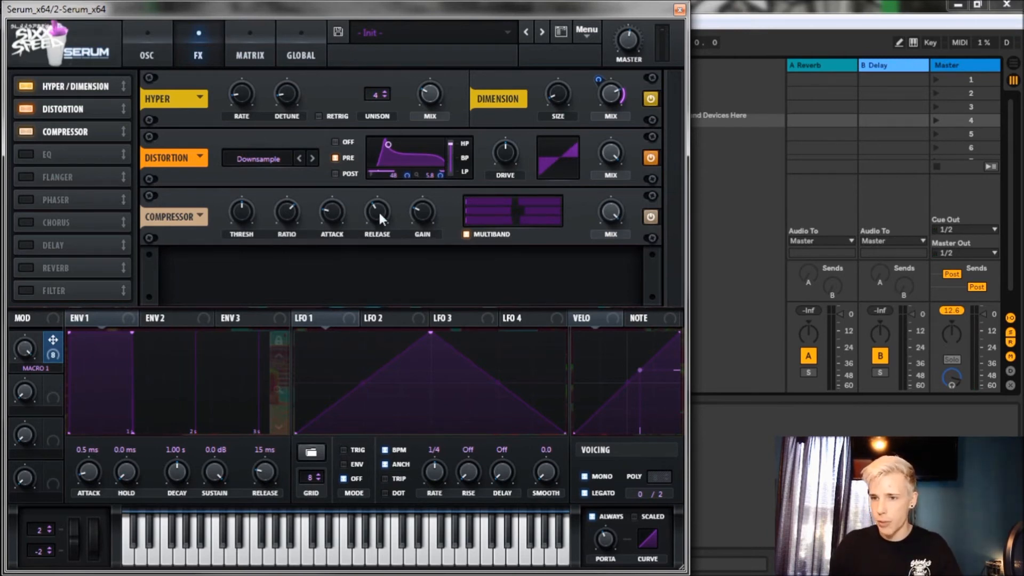
pyautogui.moveTo(380, 214)
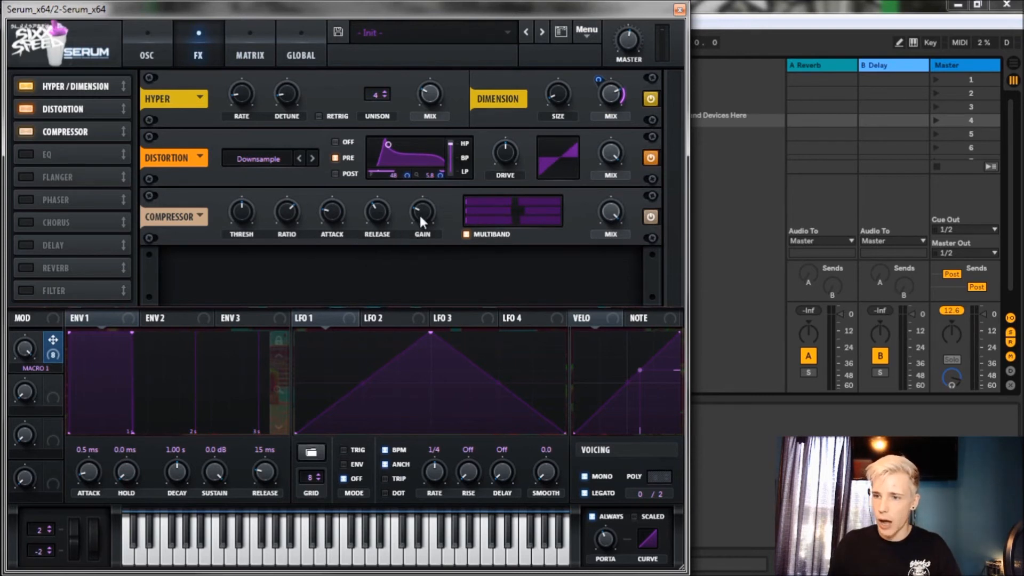
pyautogui.moveTo(420, 215)
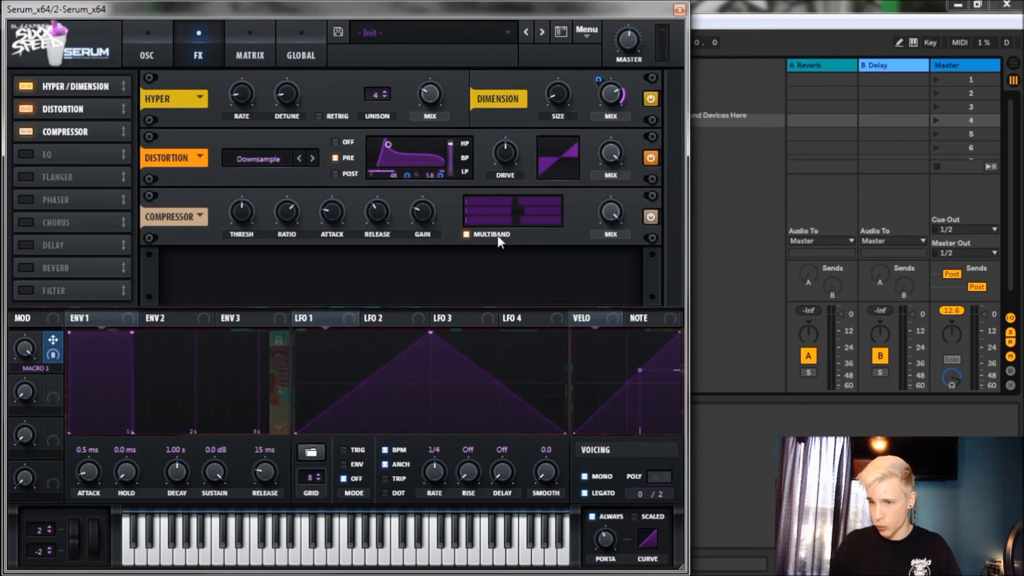
# Enable the EQ, set its low band to a low-cut shape, and lower that band's frequency, Q and gain
pyautogui.click(23, 154)
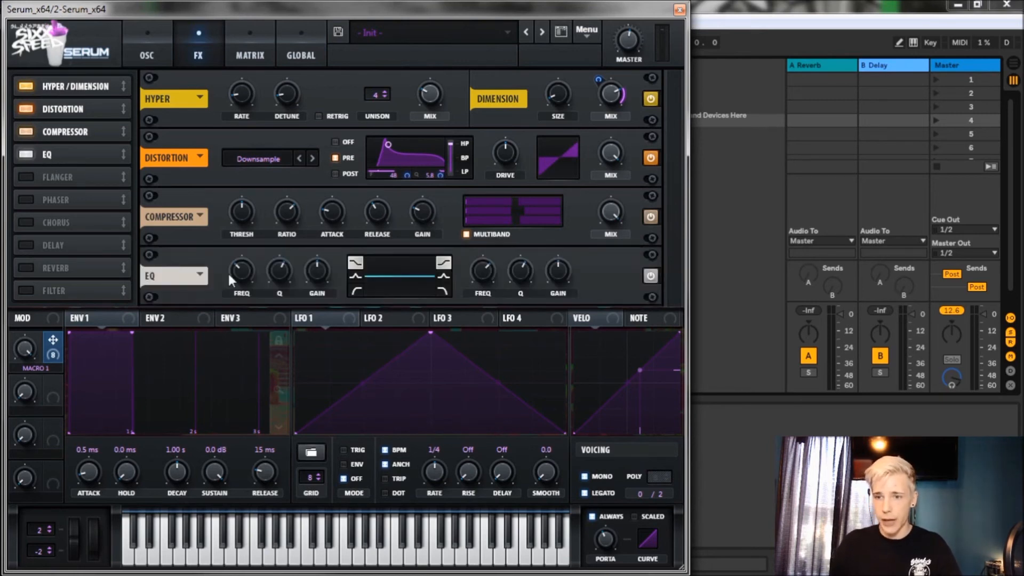
pyautogui.click(356, 290)
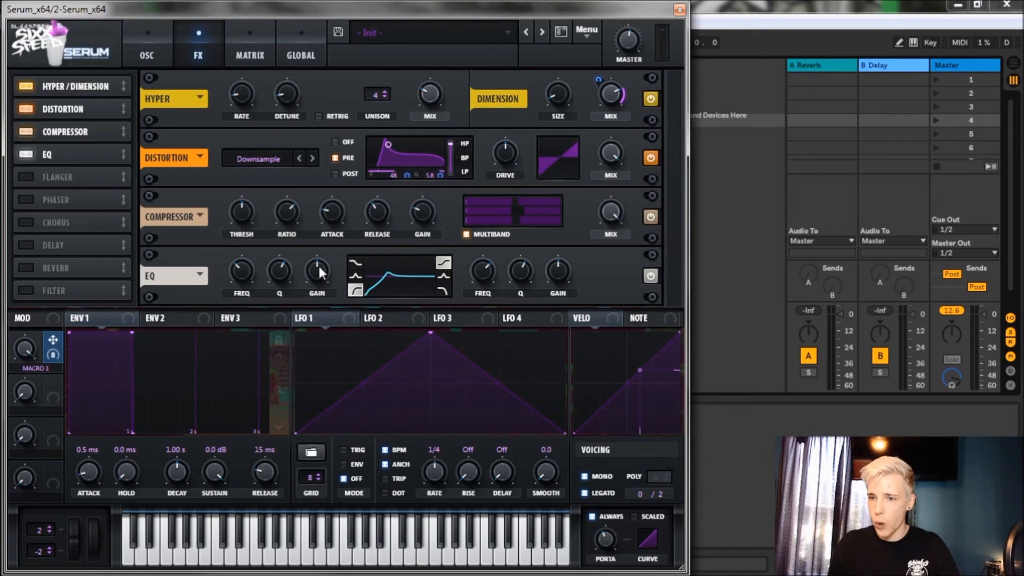
pyautogui.moveTo(283, 264); pyautogui.dragTo(236, 289)
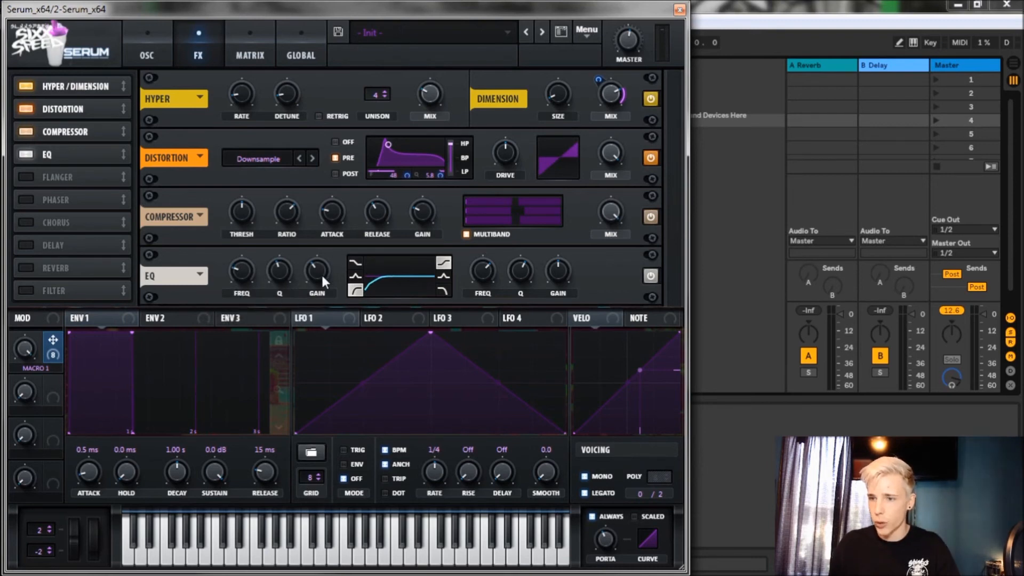
pyautogui.moveTo(322, 276); pyautogui.dragTo(319, 279)
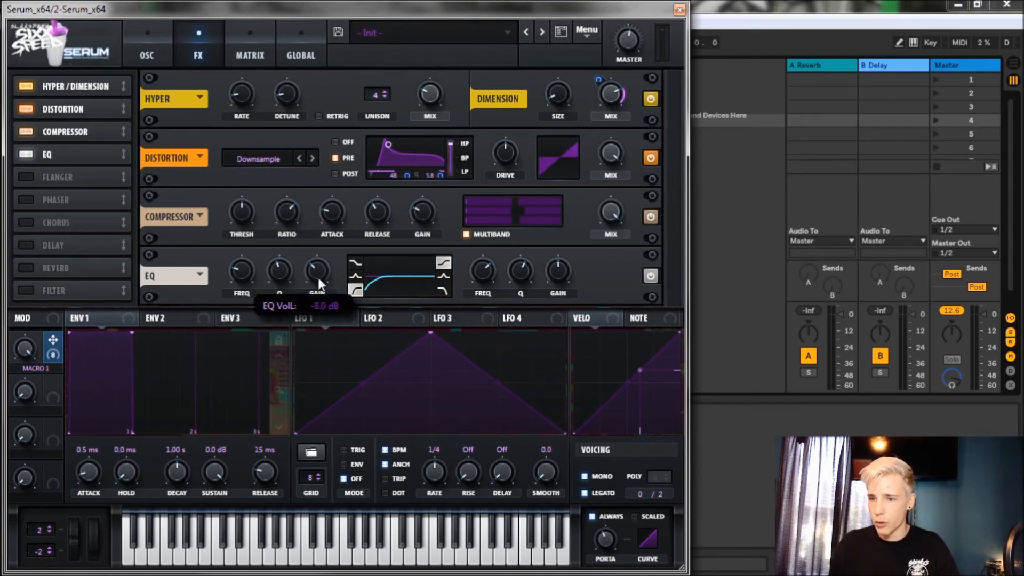
# Set the EQ's high band to a high-cut shape with lower Q and higher frequency, and modulate that frequency with Macro 1
pyautogui.click(442, 292)
pyautogui.moveTo(525, 255); pyautogui.dragTo(525, 299)
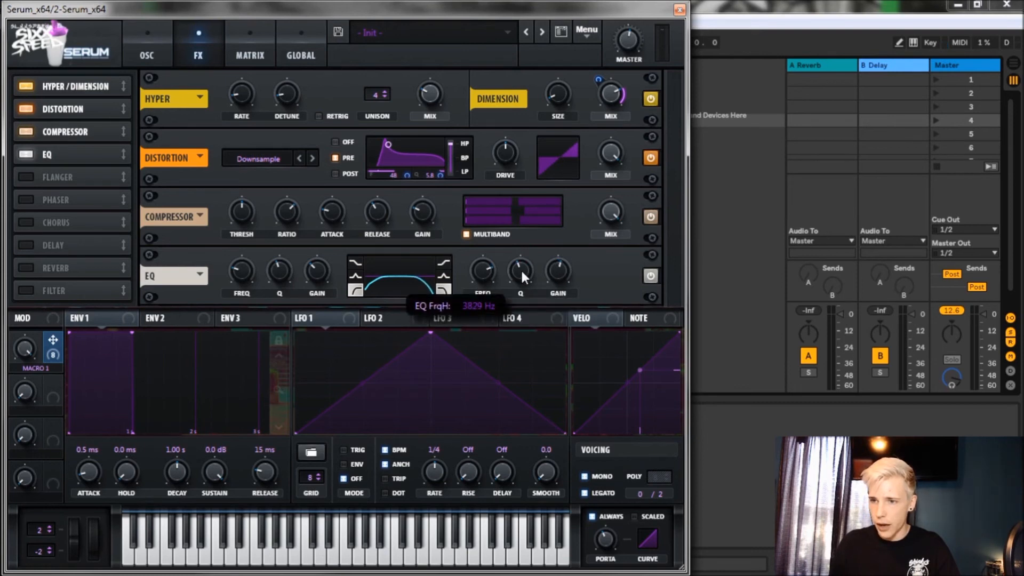
pyautogui.moveTo(483, 270)
pyautogui.mouseDown()
pyautogui.moveTo(485, 255)
pyautogui.moveTo(485, 265)
pyautogui.mouseUp()
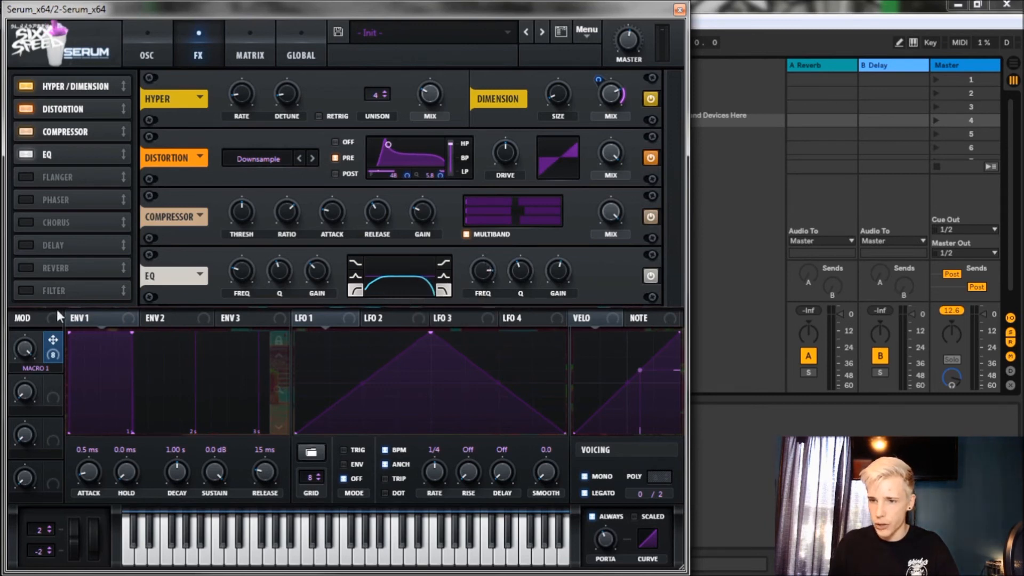
pyautogui.moveTo(52, 350); pyautogui.dragTo(494, 272)
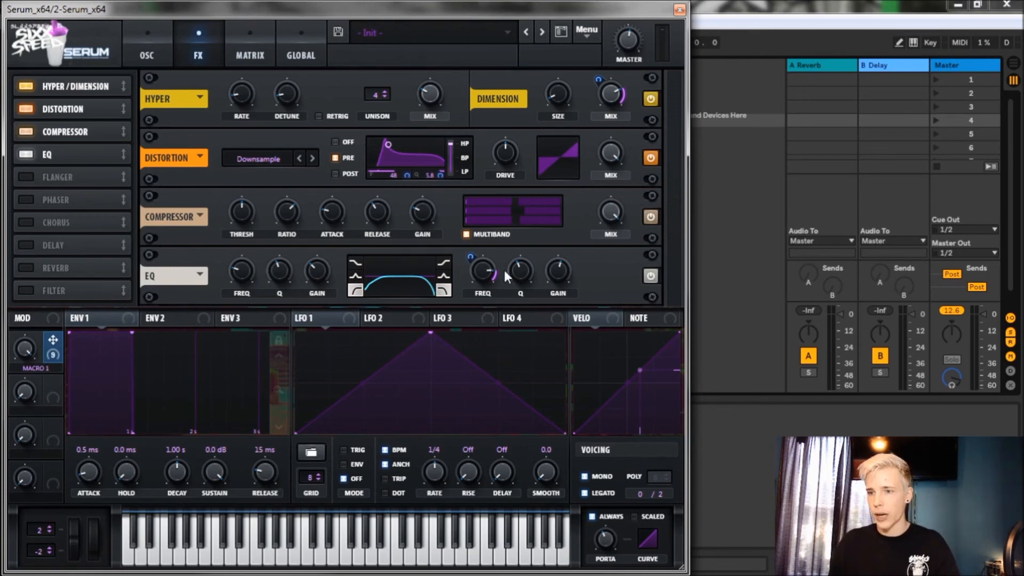
pyautogui.moveTo(470, 256)
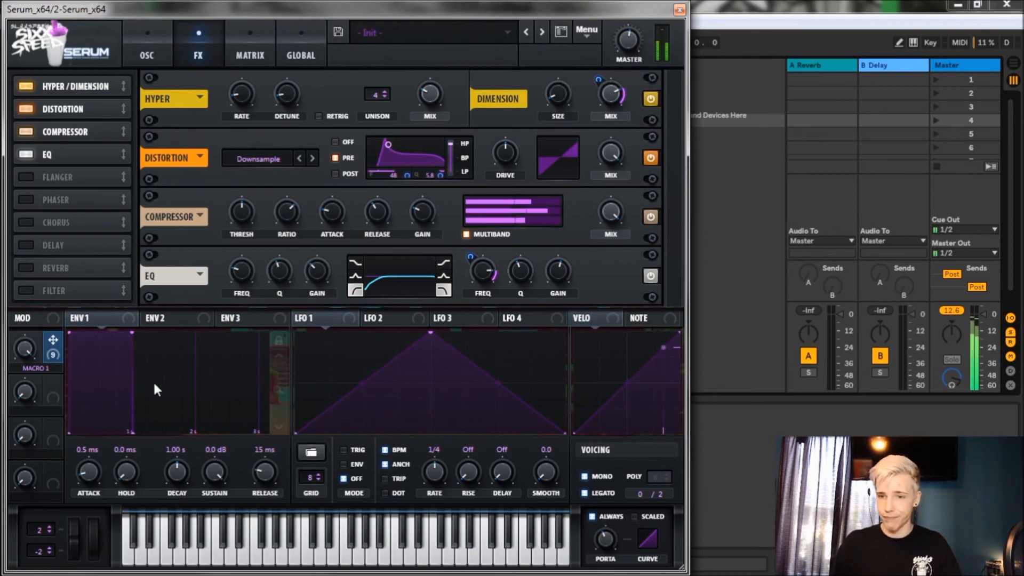
# Audition the patch while sweeping Macro 1 down to 0% and back up to maximum
pyautogui.moveTo(27, 348); pyautogui.dragTo(72, 353)
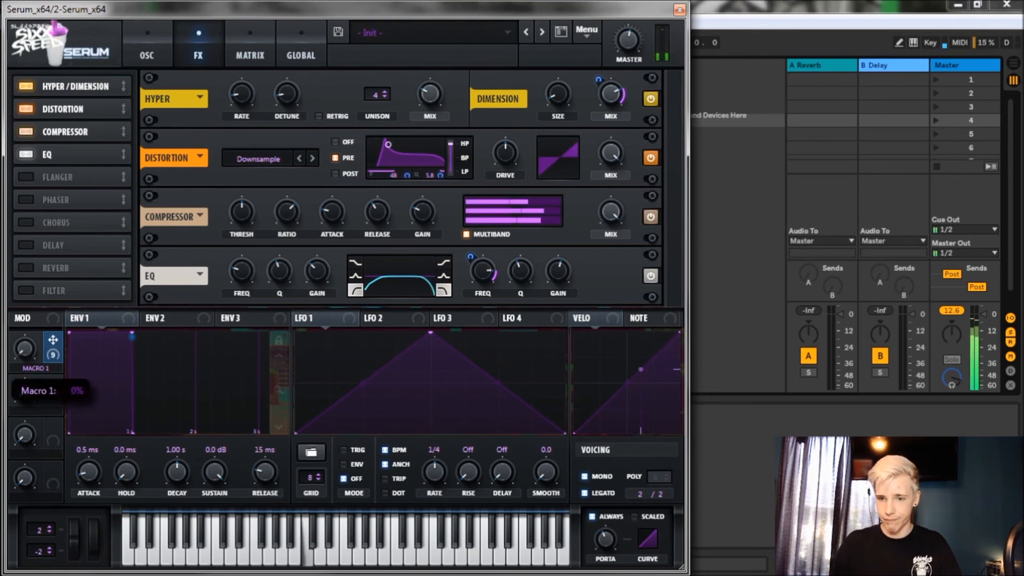
pyautogui.moveTo(60, 411); pyautogui.dragTo(84, 93)
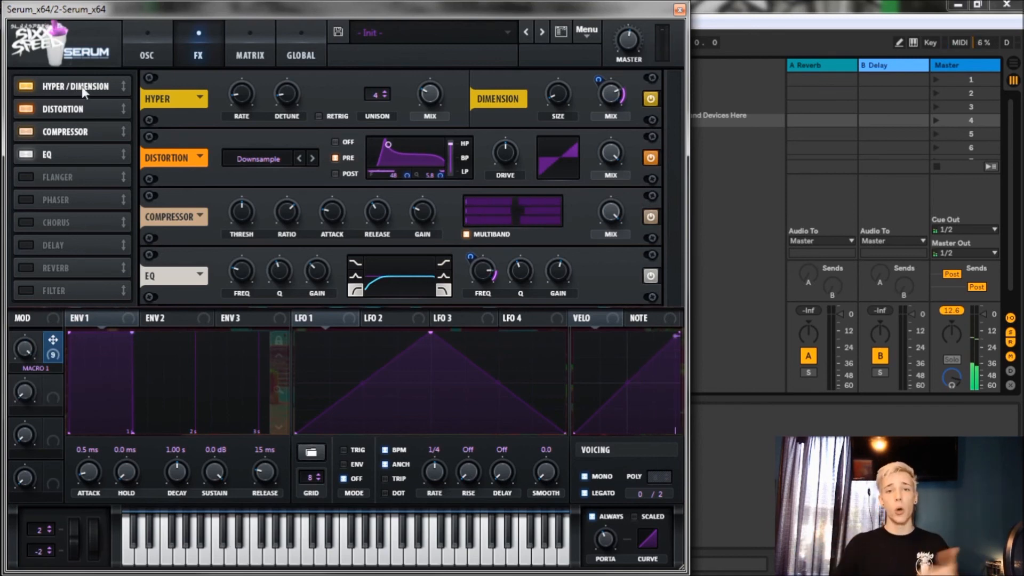